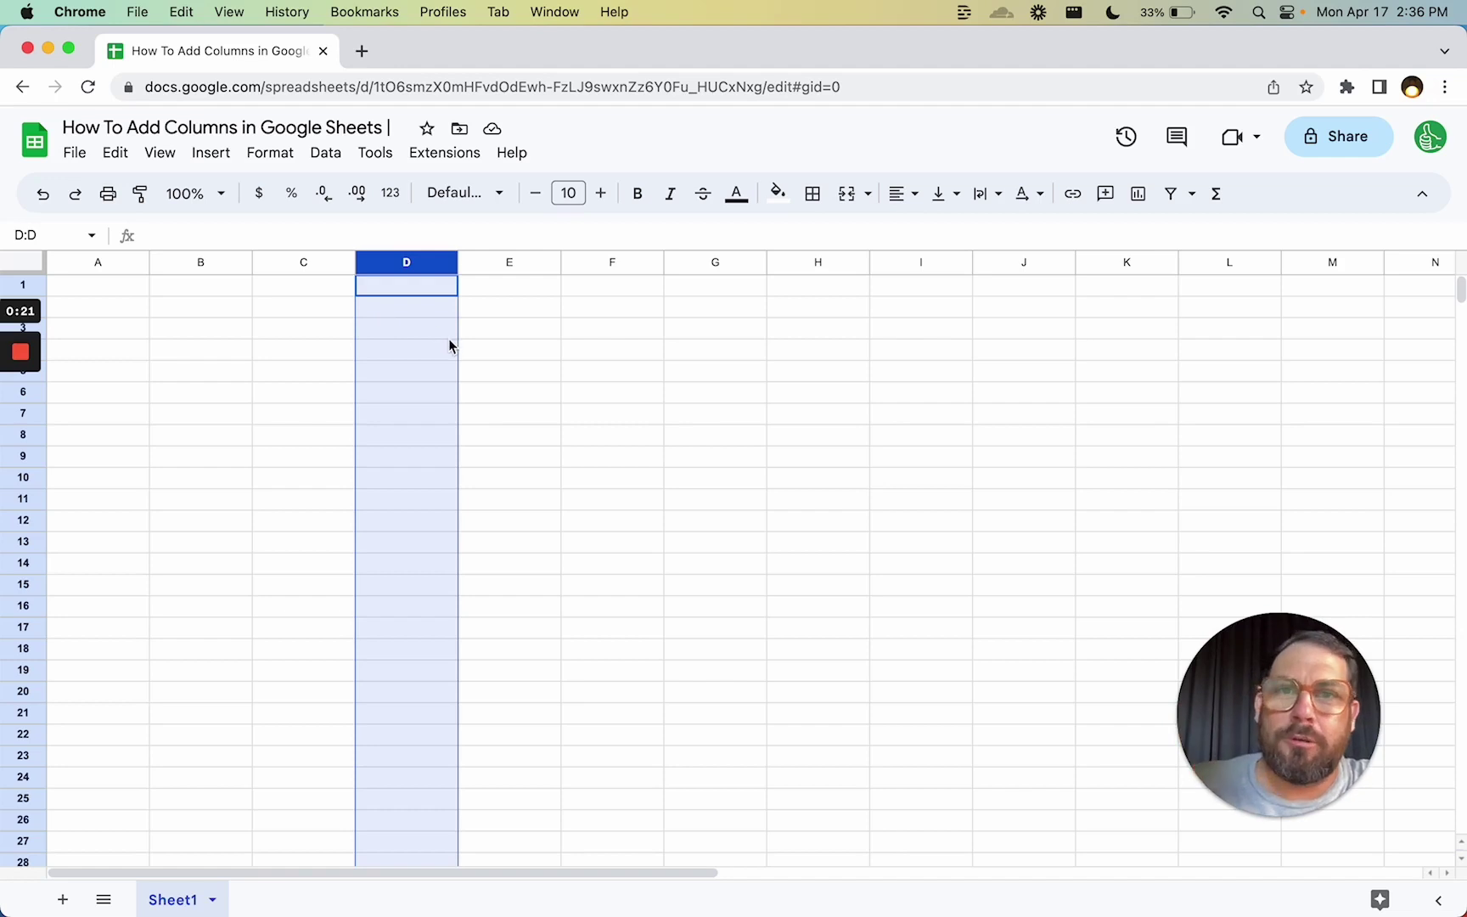
Select cells C1 through C12 in column C
click(322, 331)
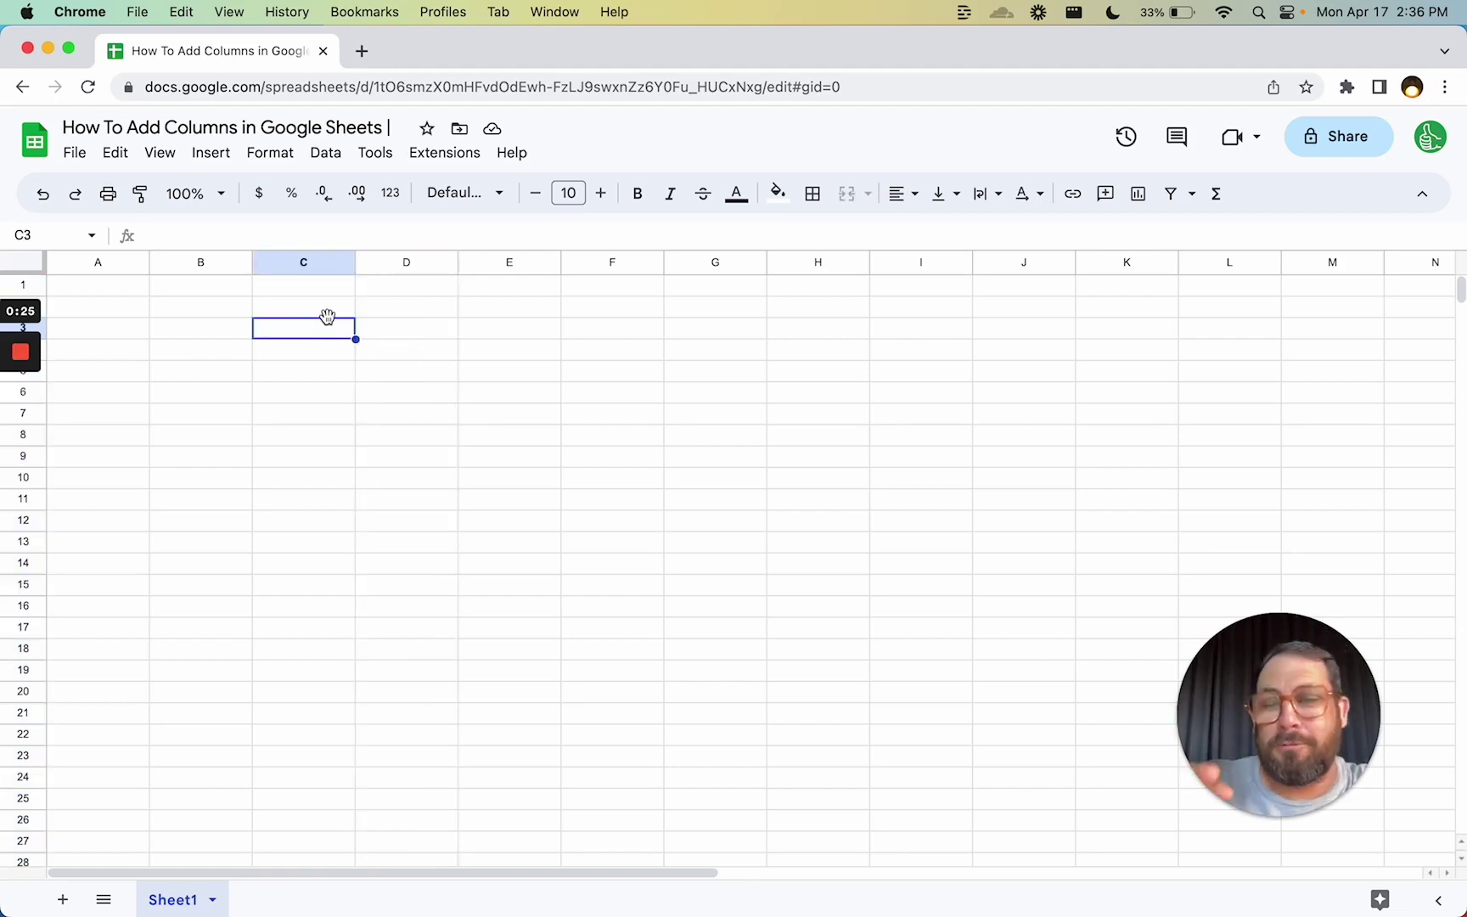
click(387, 308)
click(284, 258)
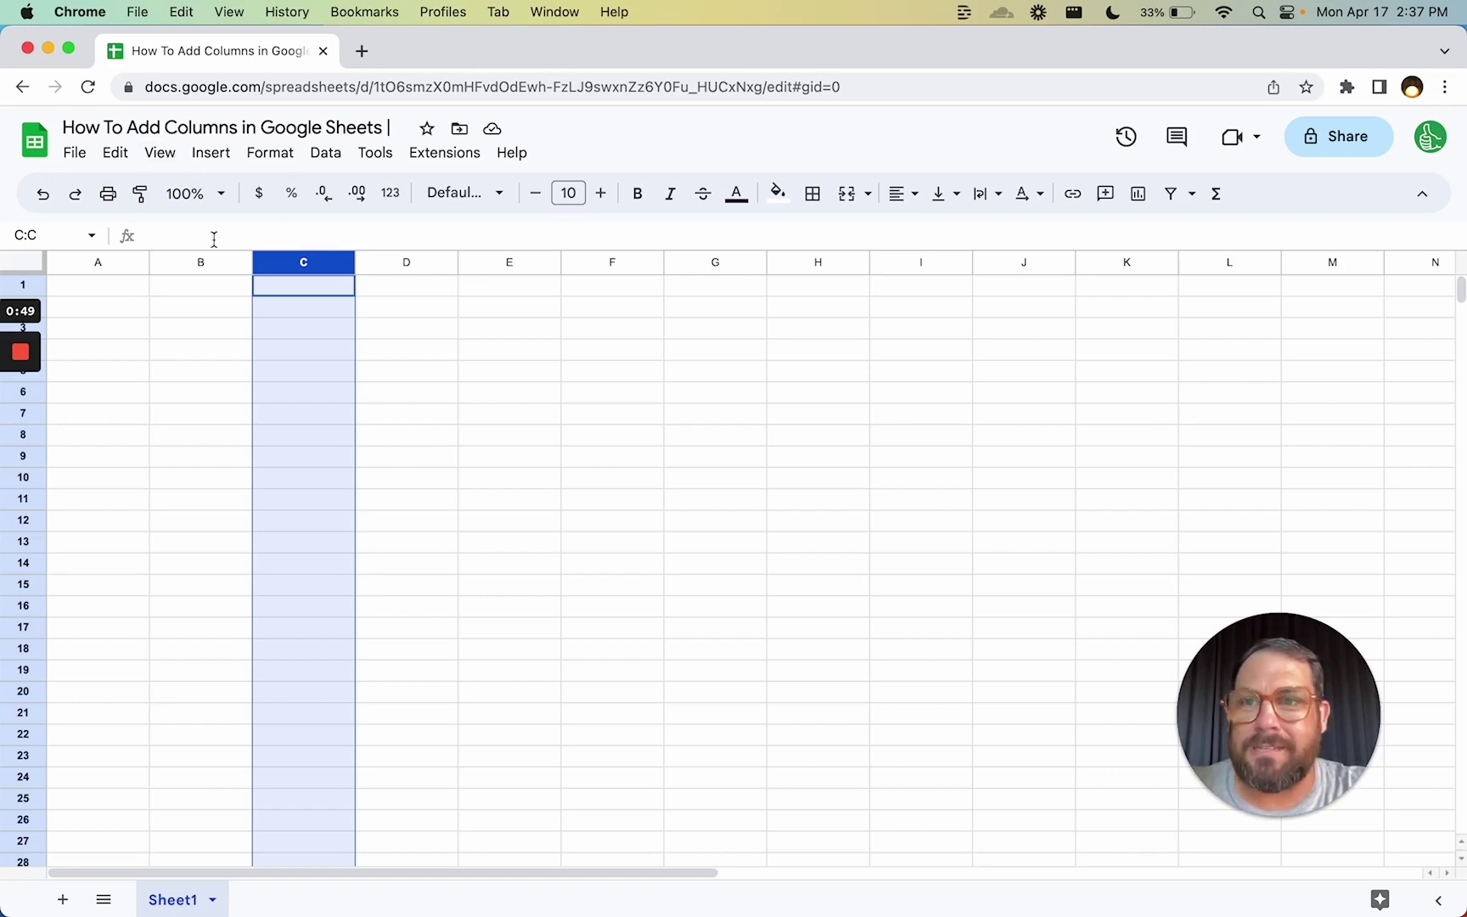
drag(314, 289, 315, 525)
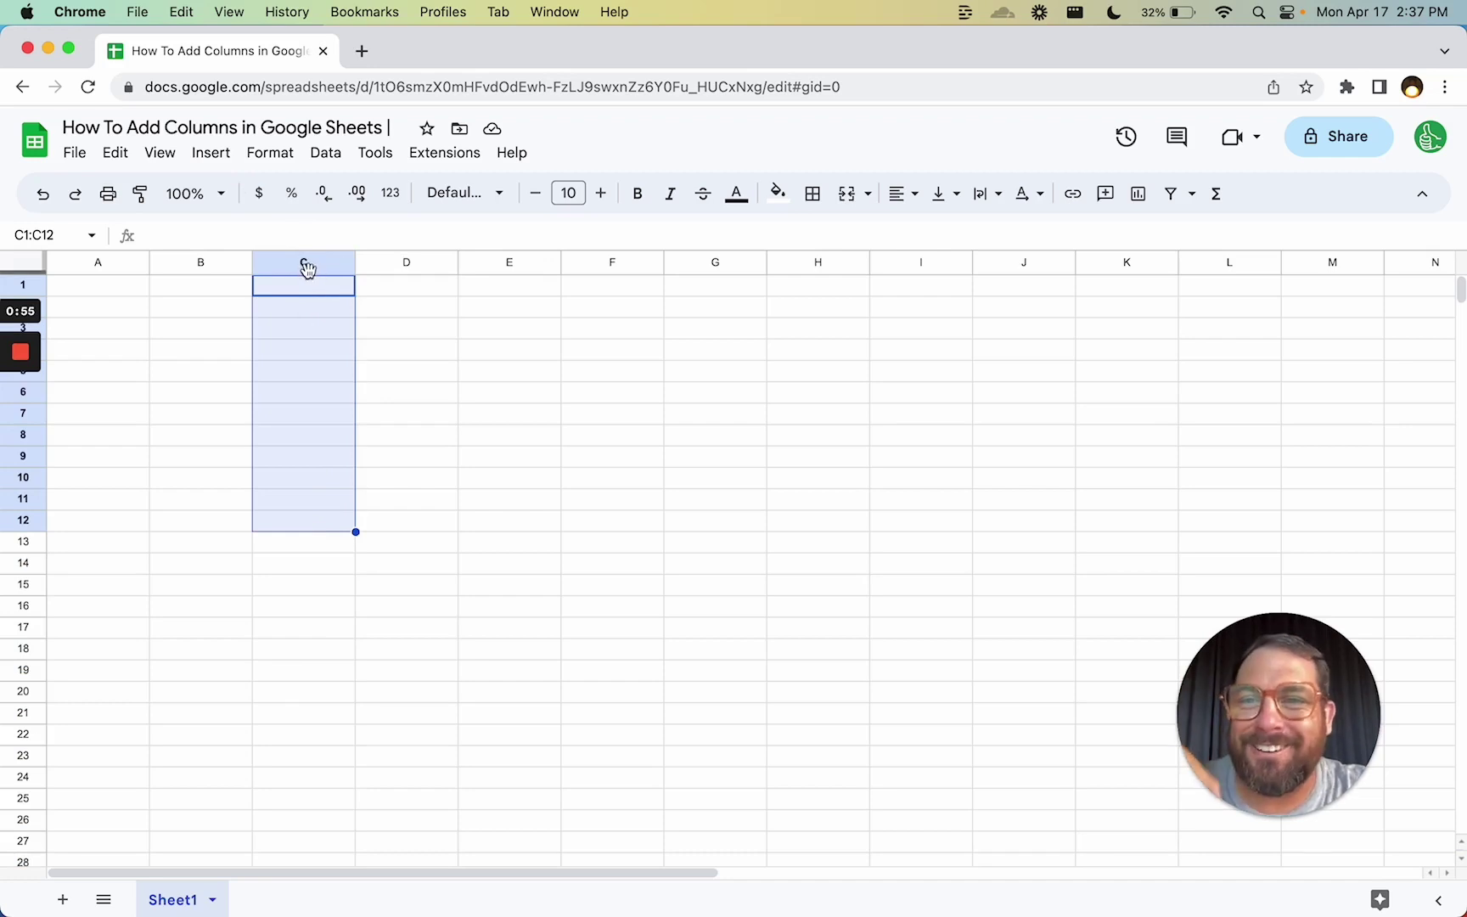
Insert one blank column left of column C, then look over the Insert > Rows options
click(220, 156)
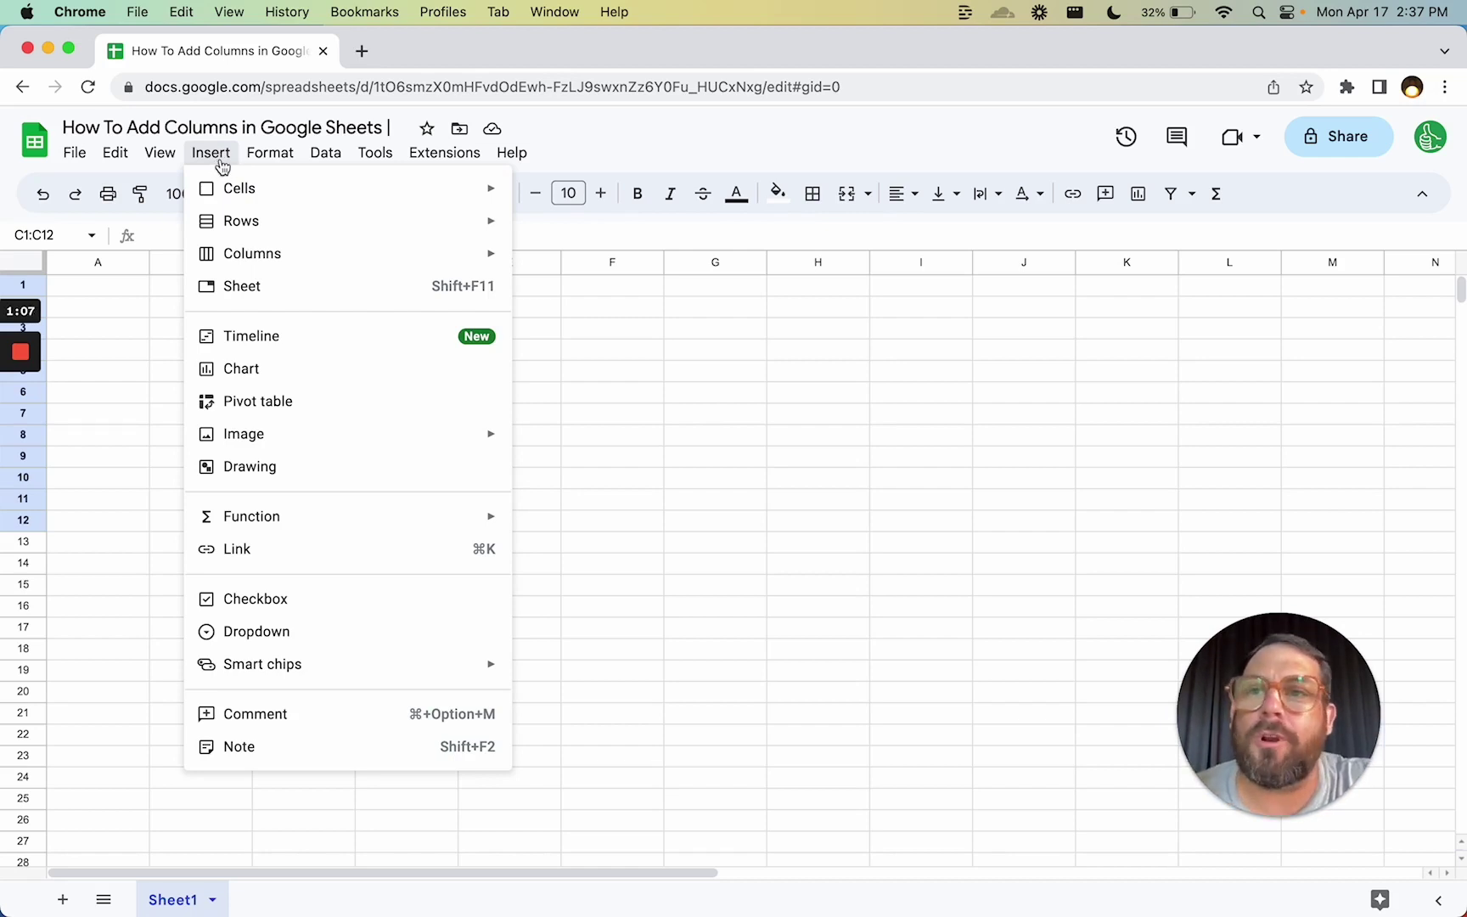
click(216, 160)
click(215, 161)
mouse_move(226, 252)
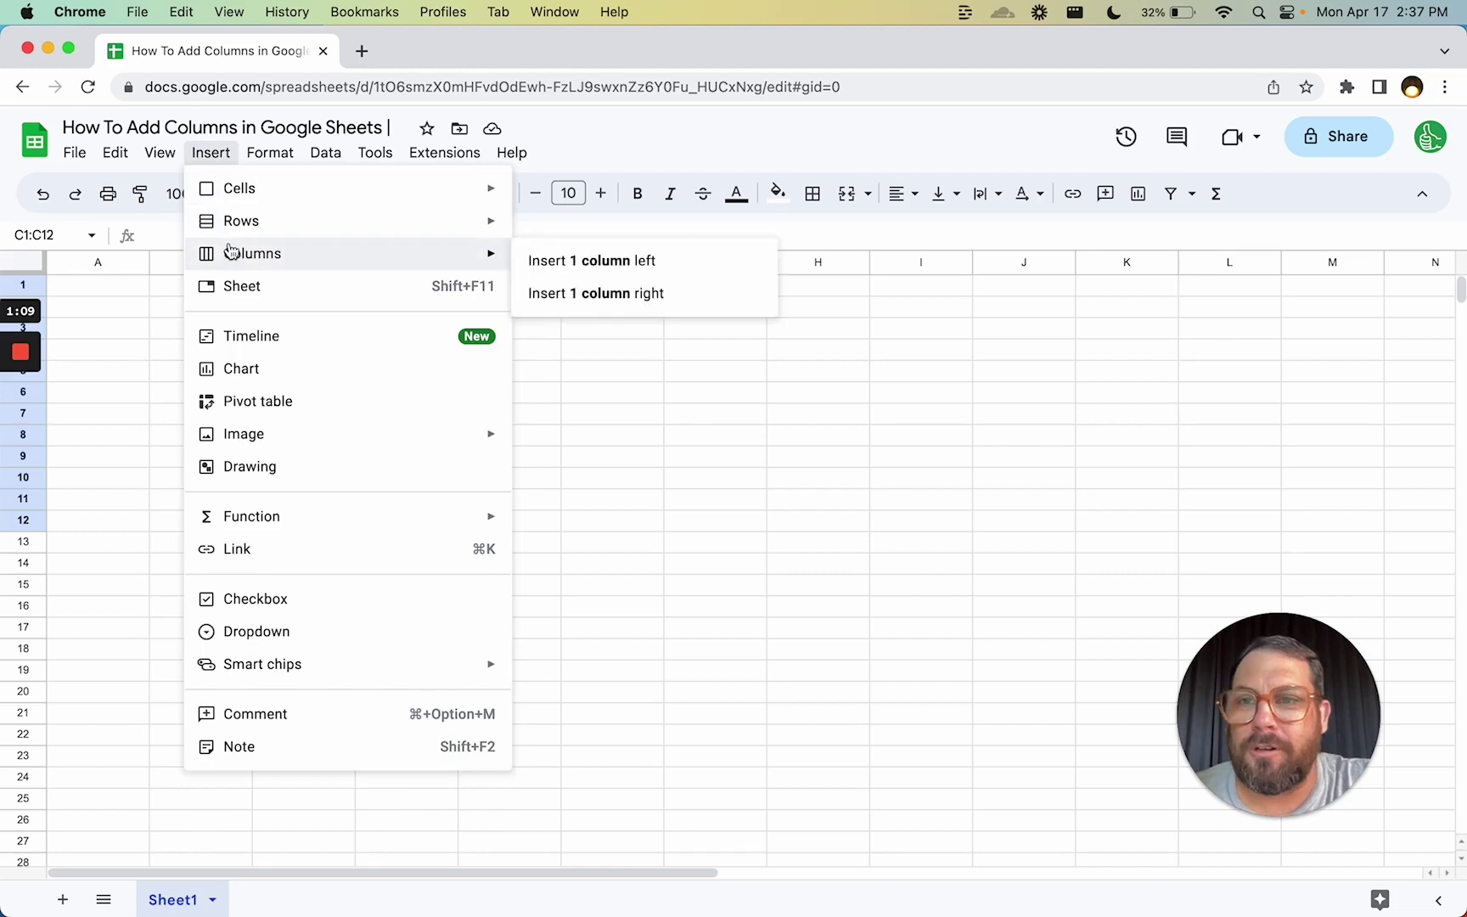
click(616, 273)
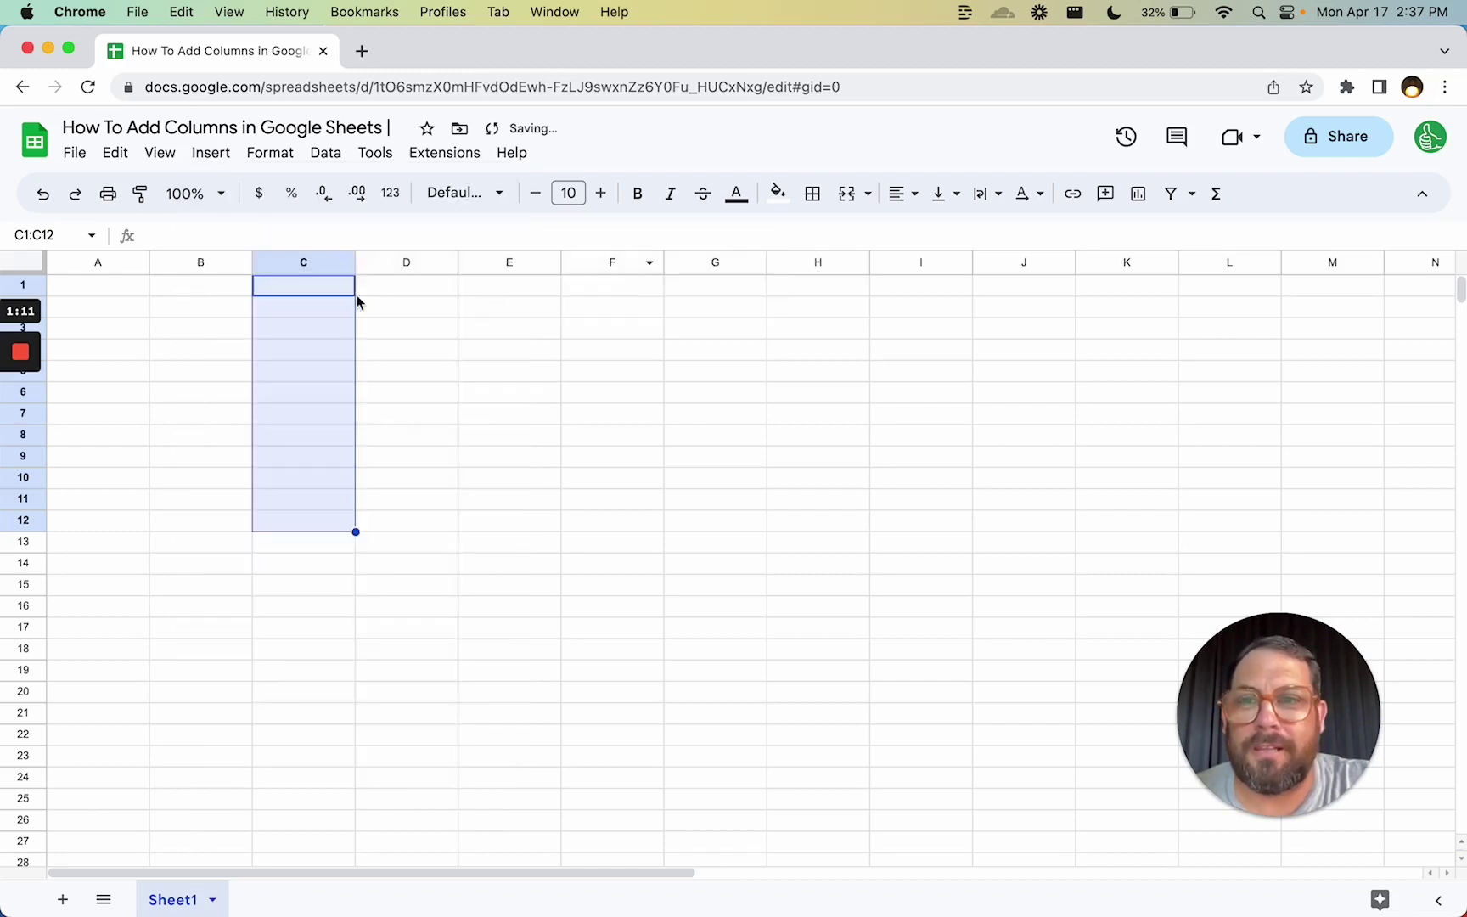
click(211, 152)
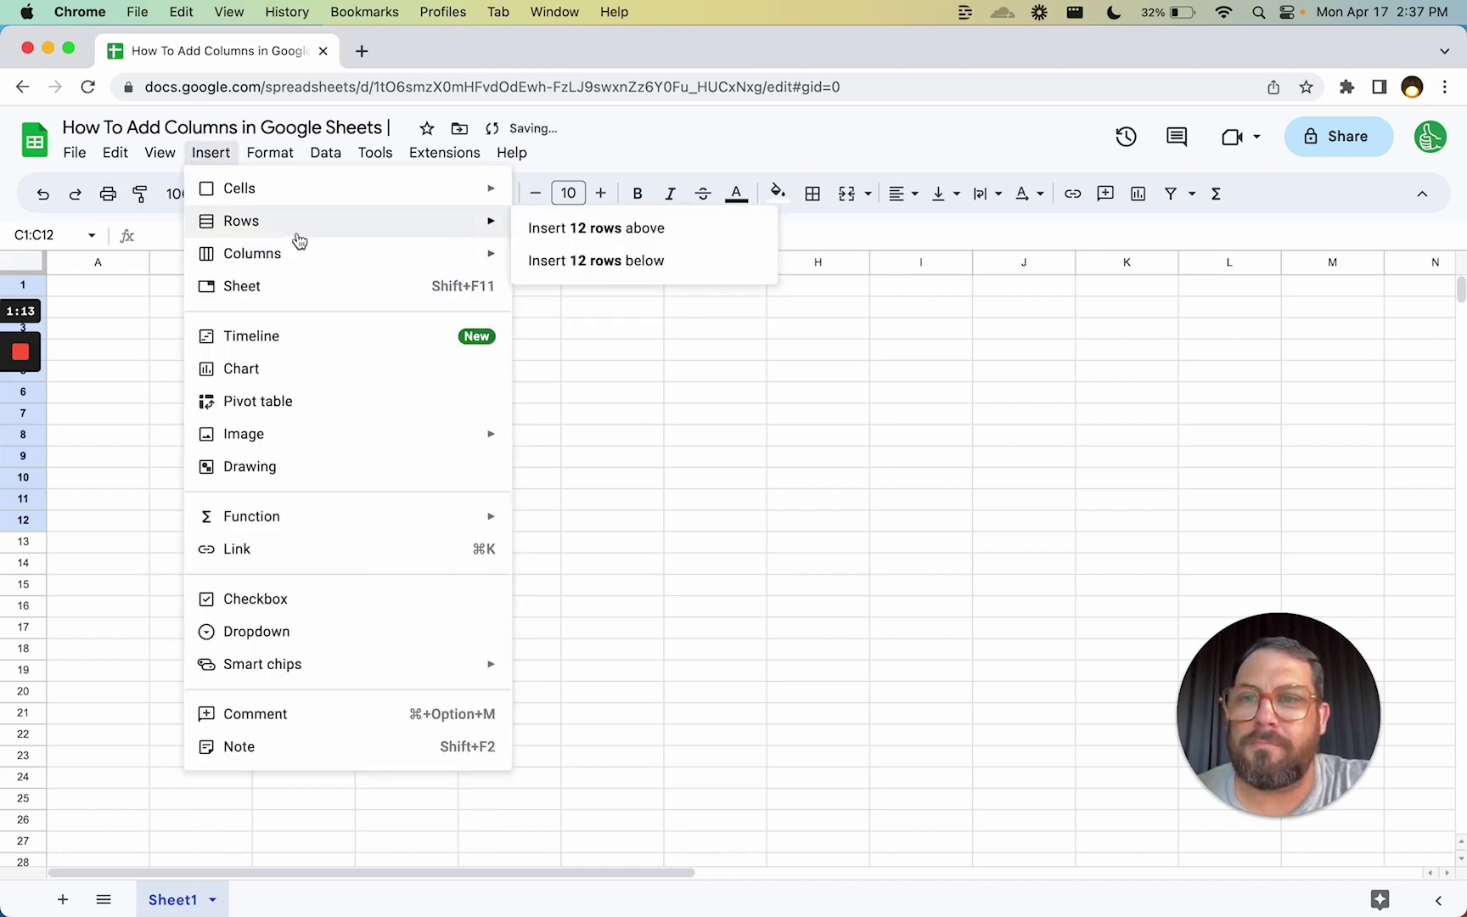
click(570, 351)
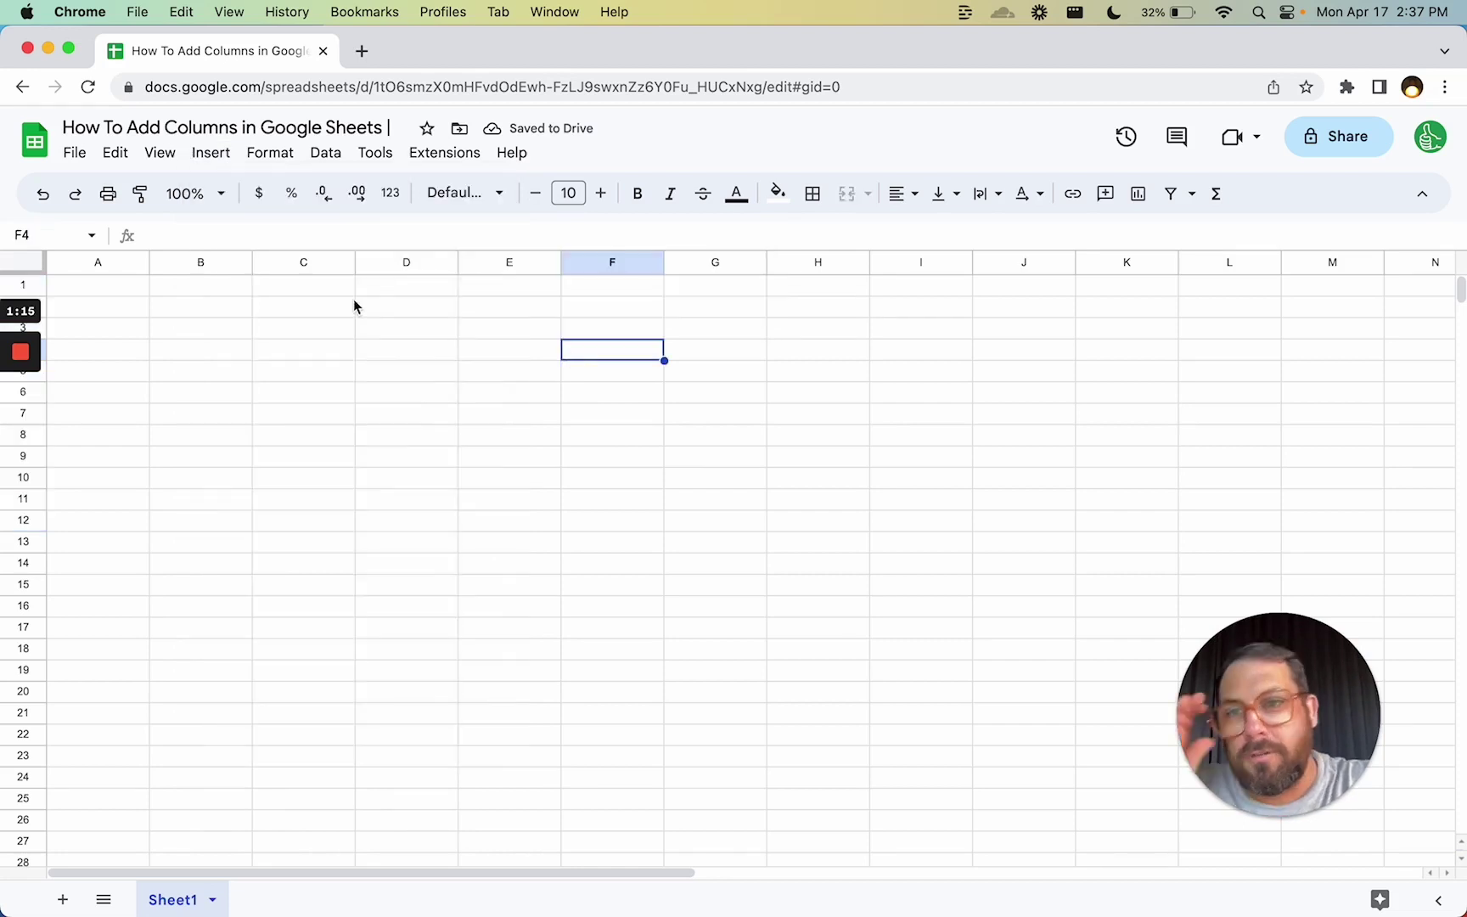
Select the column C header and open its right-click context menu
click(308, 262)
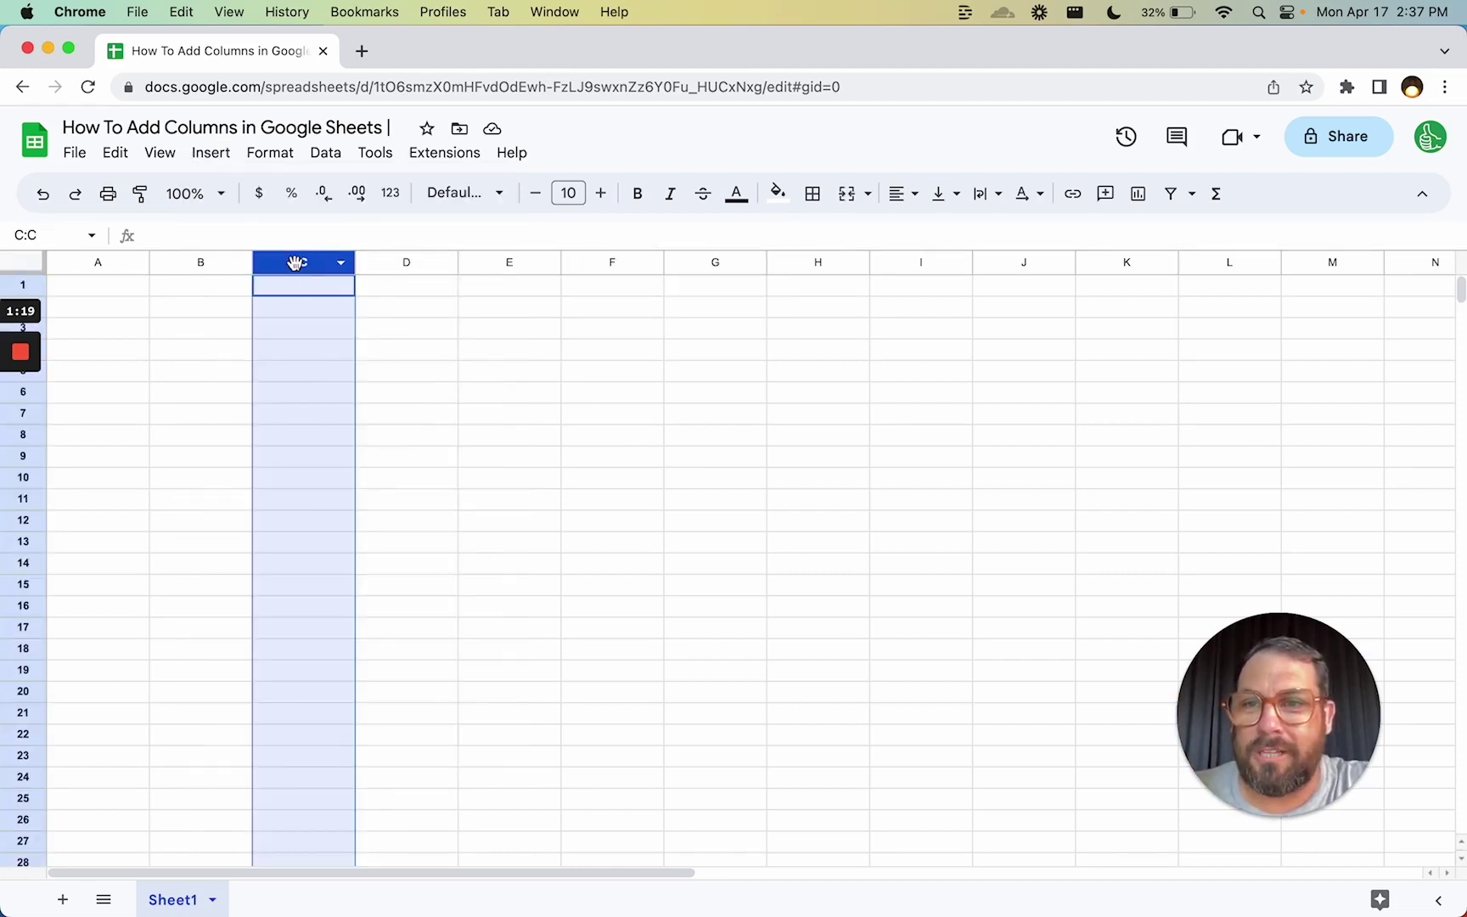
click(289, 258)
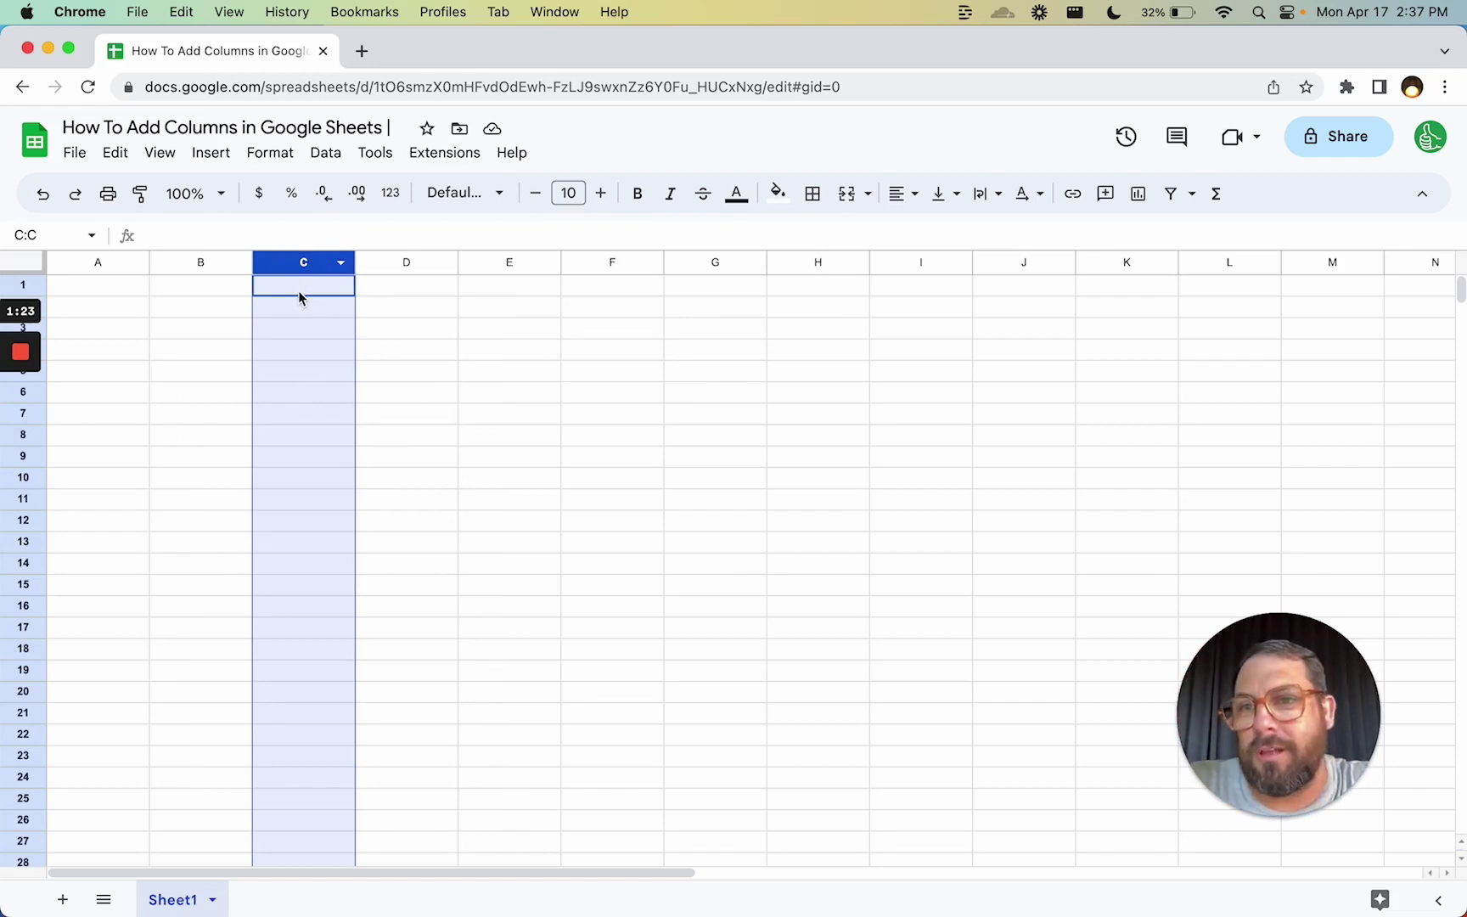
click(298, 291)
click(308, 265)
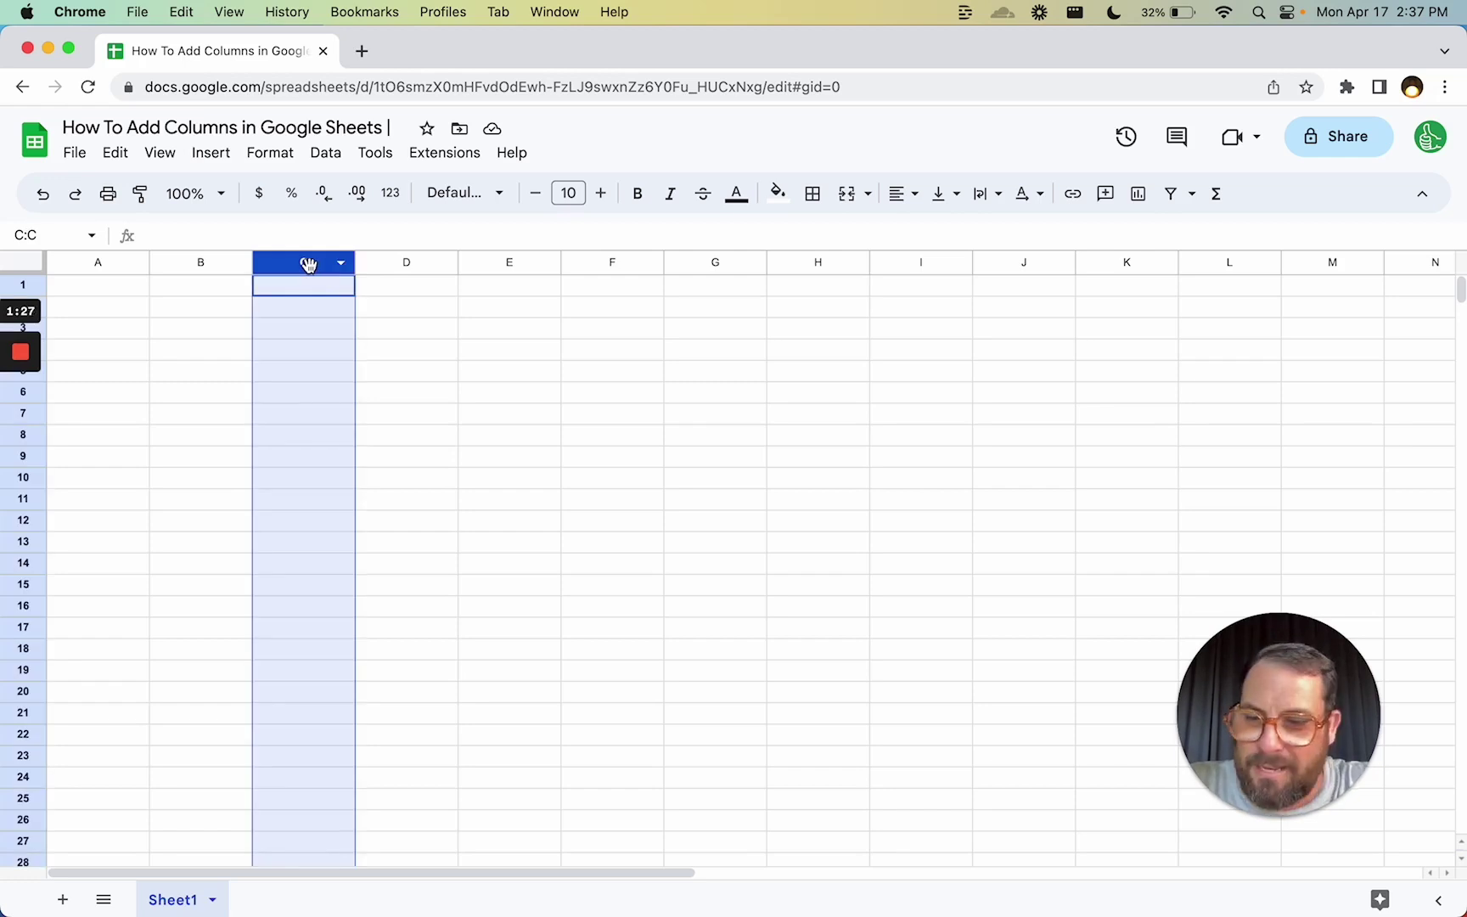
right_click(309, 268)
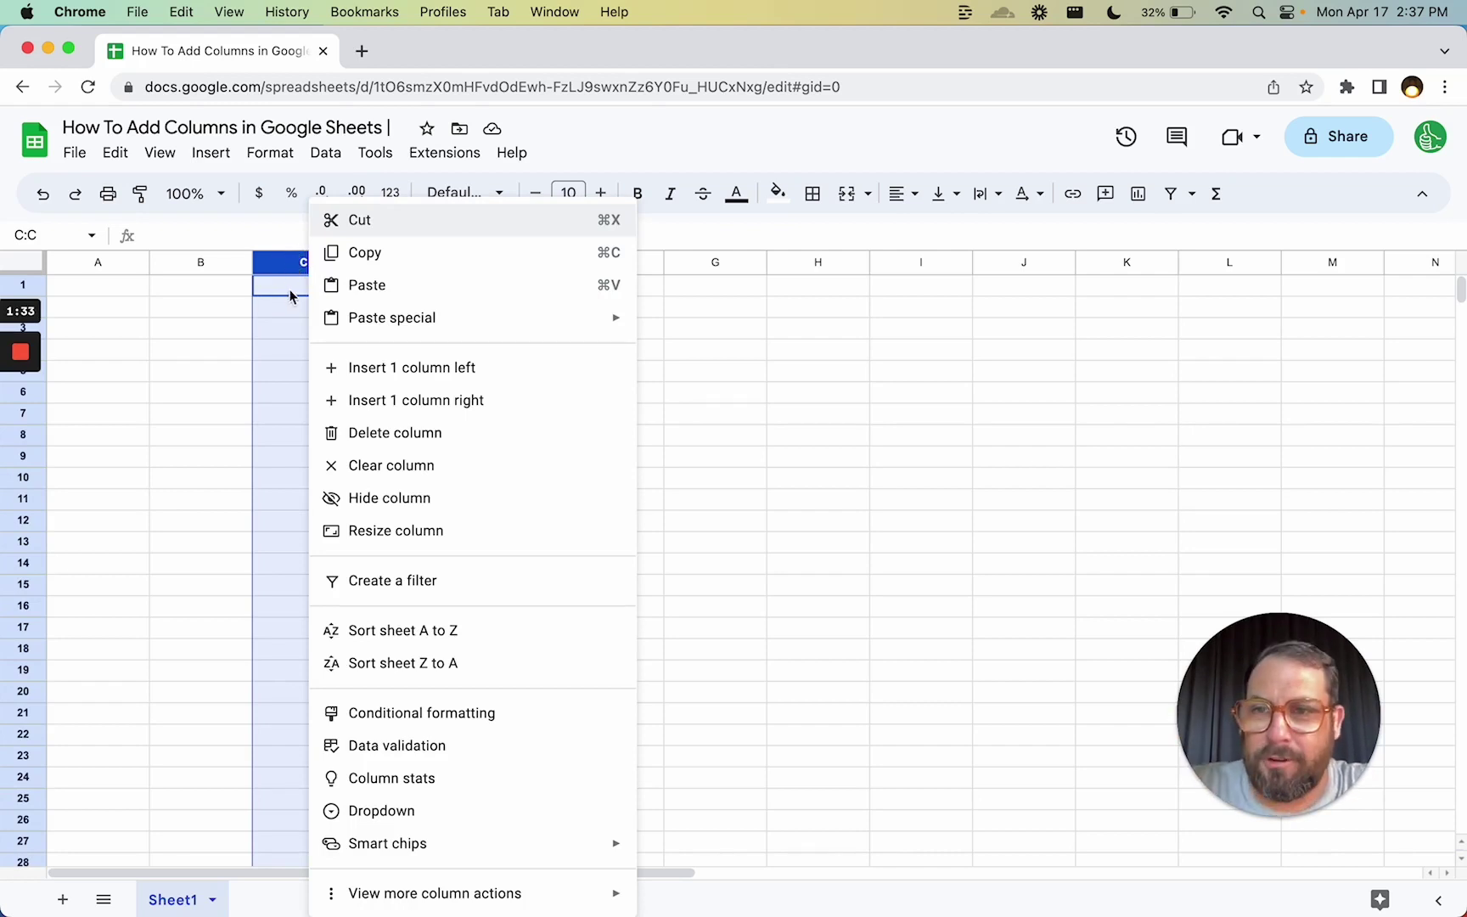
click(284, 261)
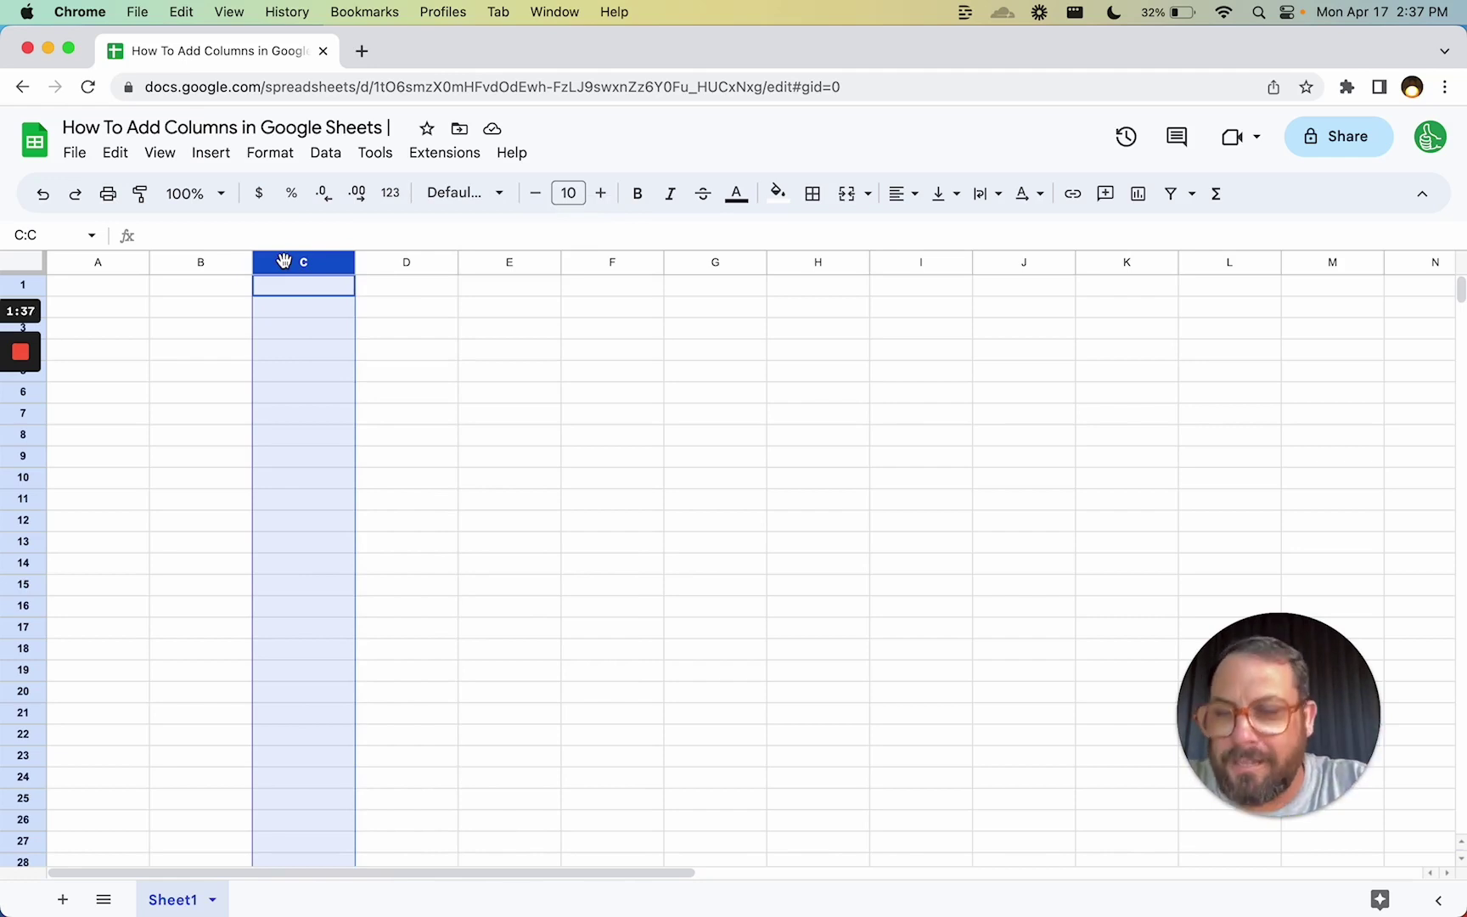
right_click(283, 260)
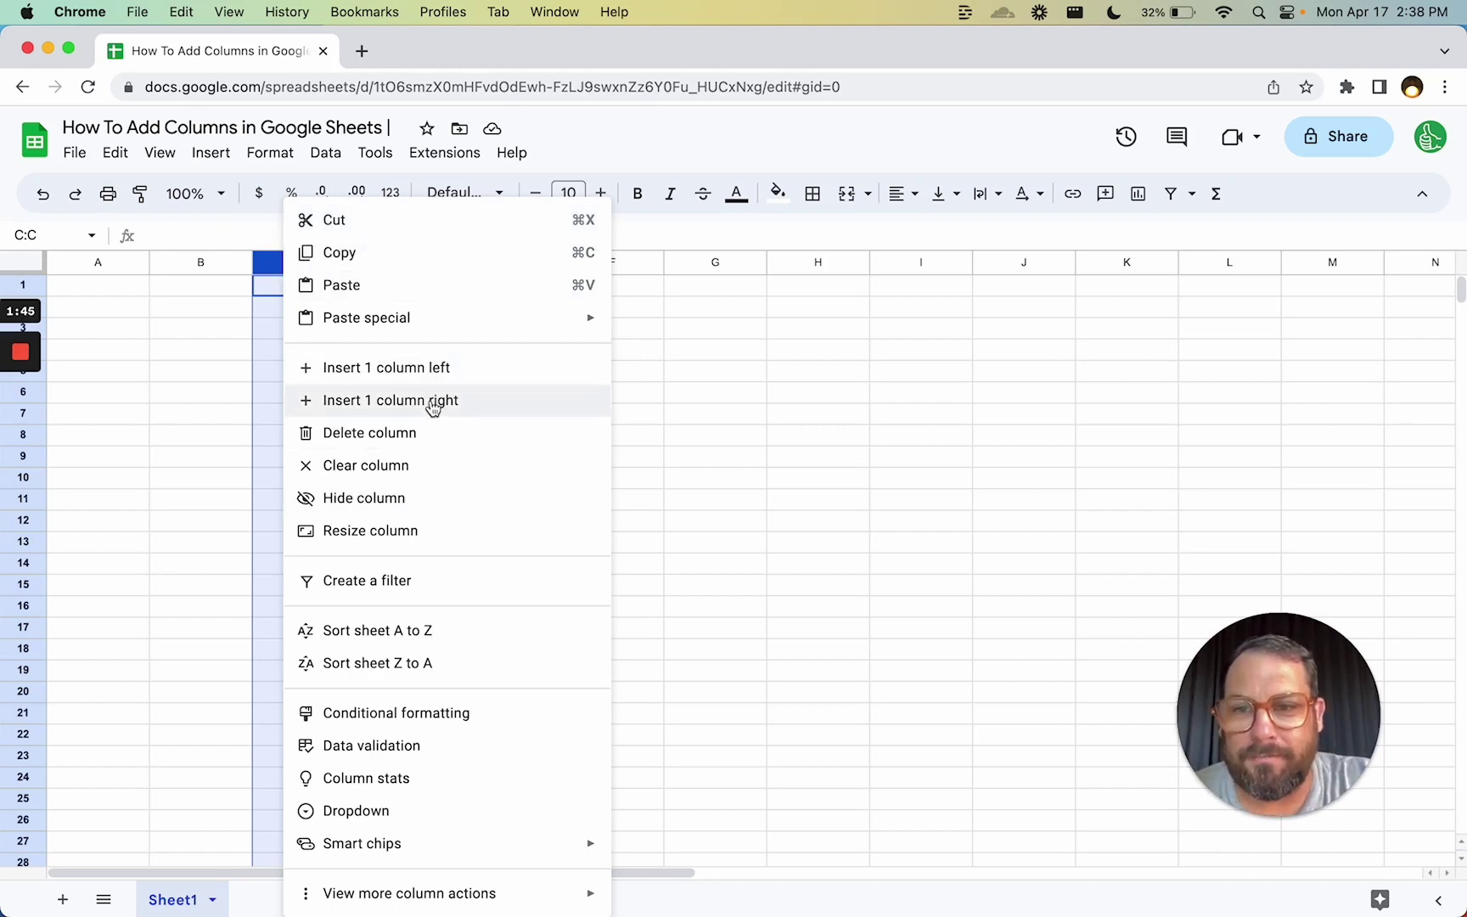
Close the column C menu without inserting and select cells C6, C8 and C16
click(268, 287)
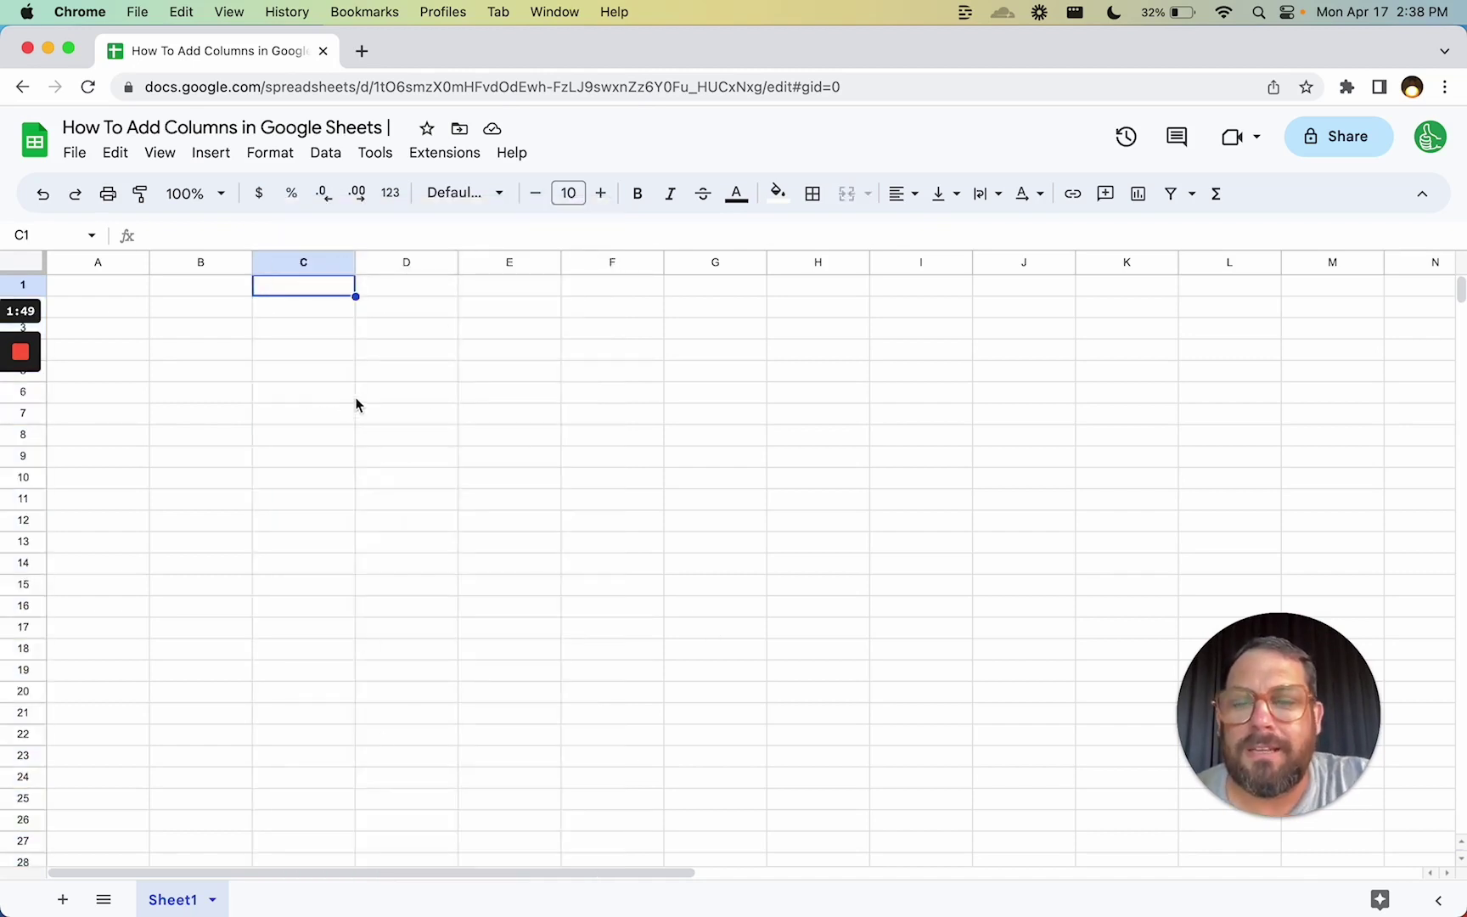
click(303, 262)
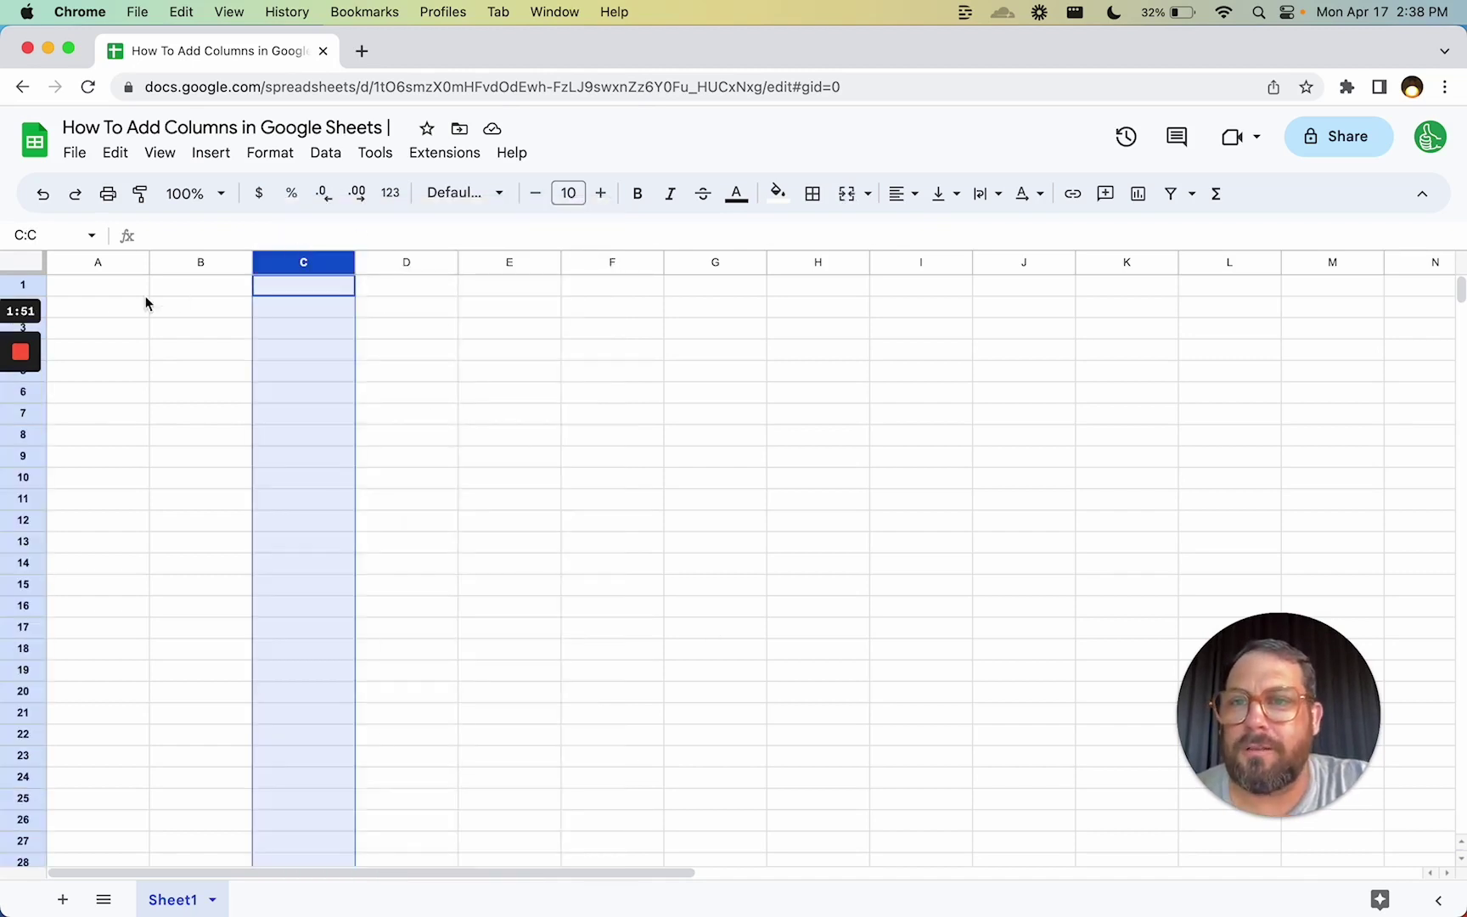
click(293, 392)
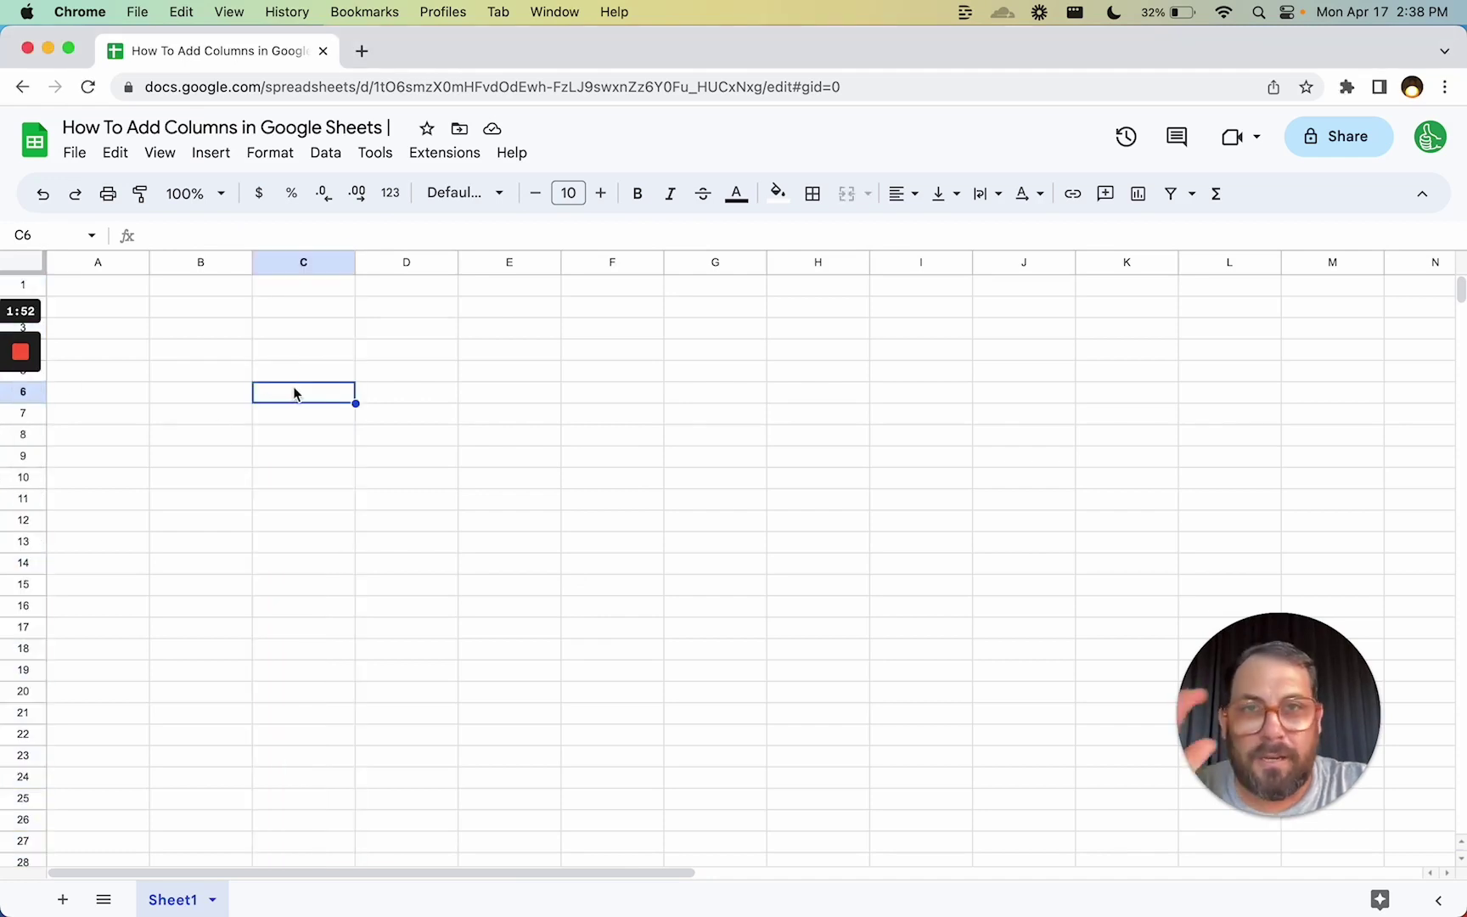
click(316, 262)
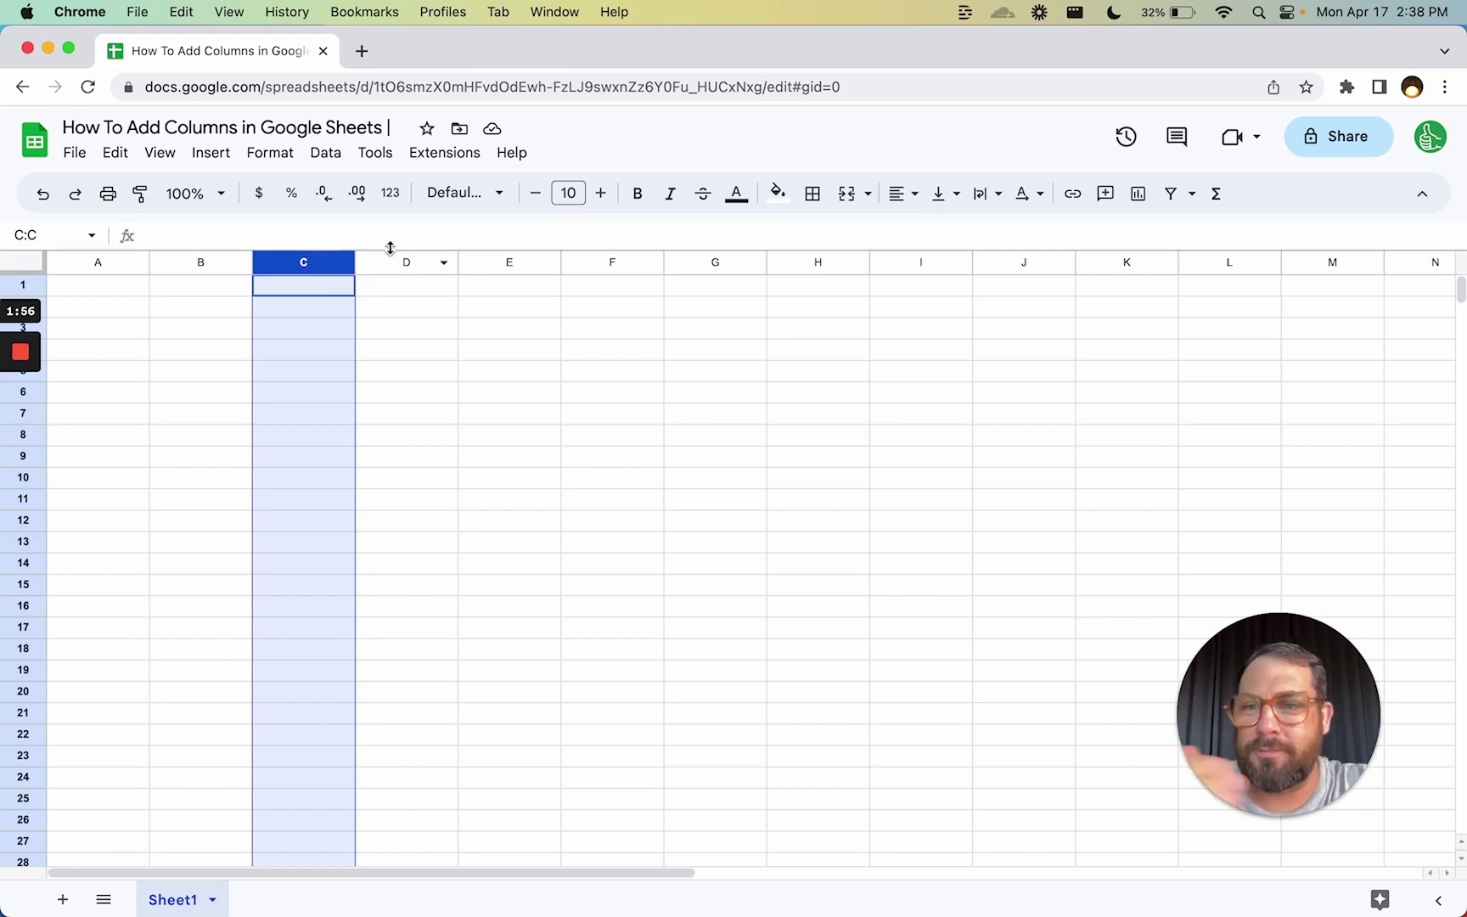
click(331, 434)
click(321, 609)
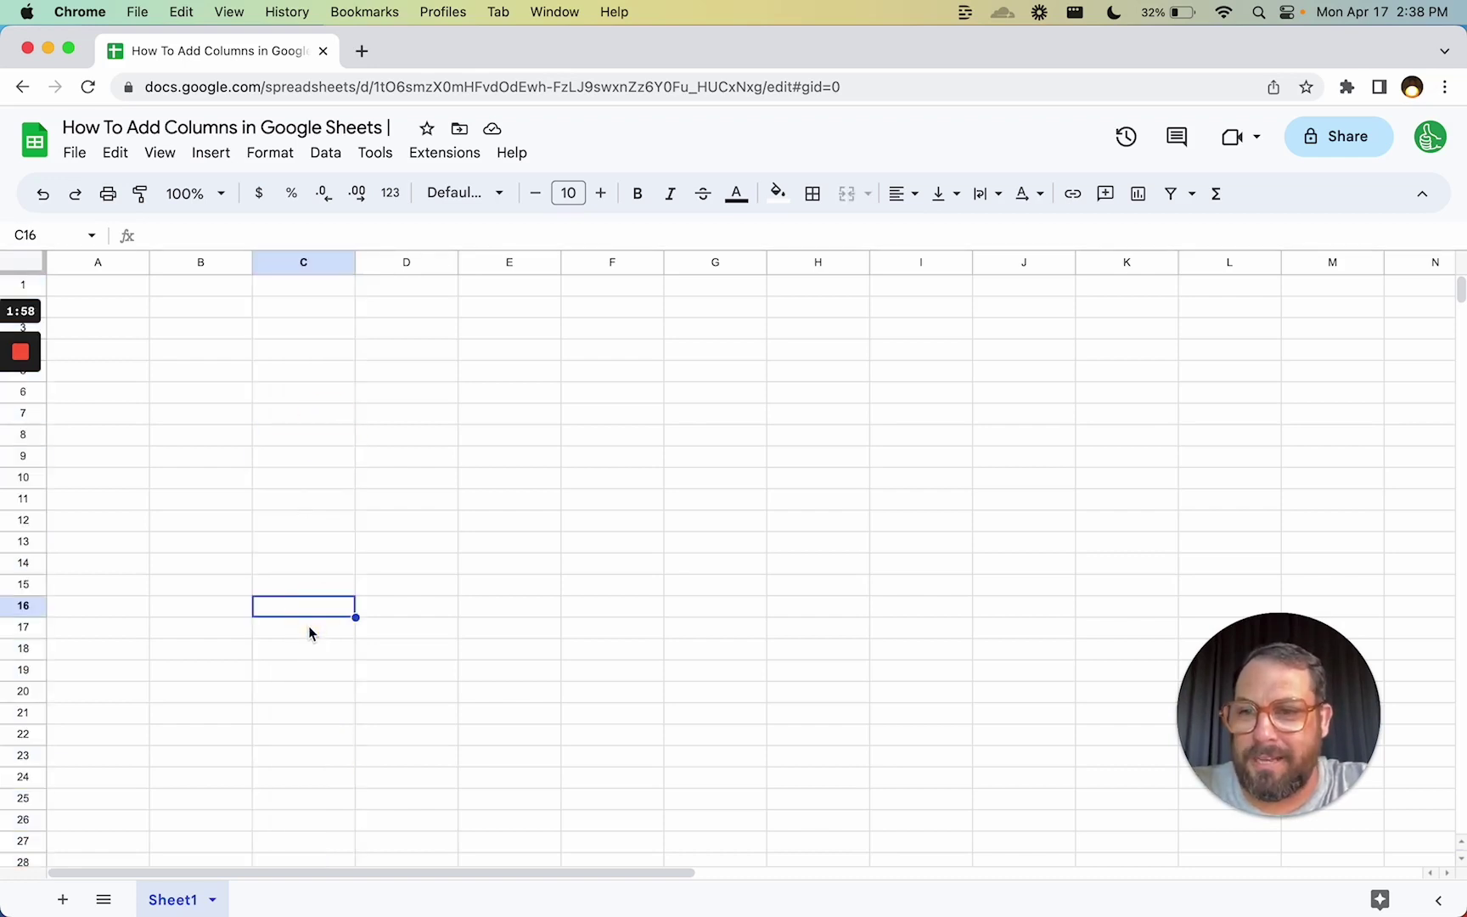
Scroll down and view the right-click options for cells C274 and F266, closing both unchanged
scroll(309, 626, down, 20)
click(309, 629)
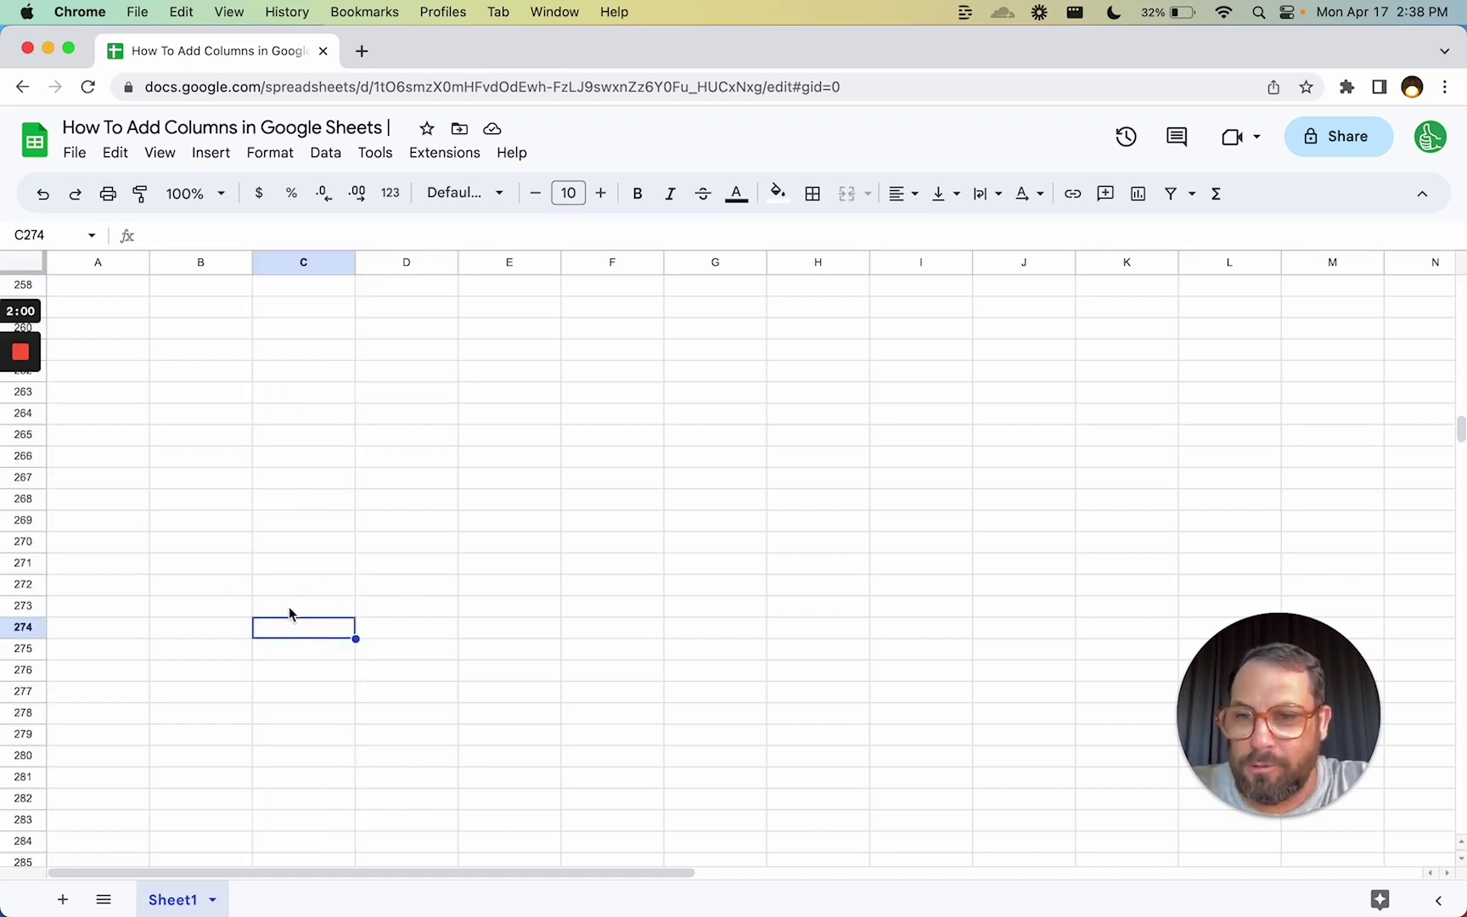
right_click(299, 625)
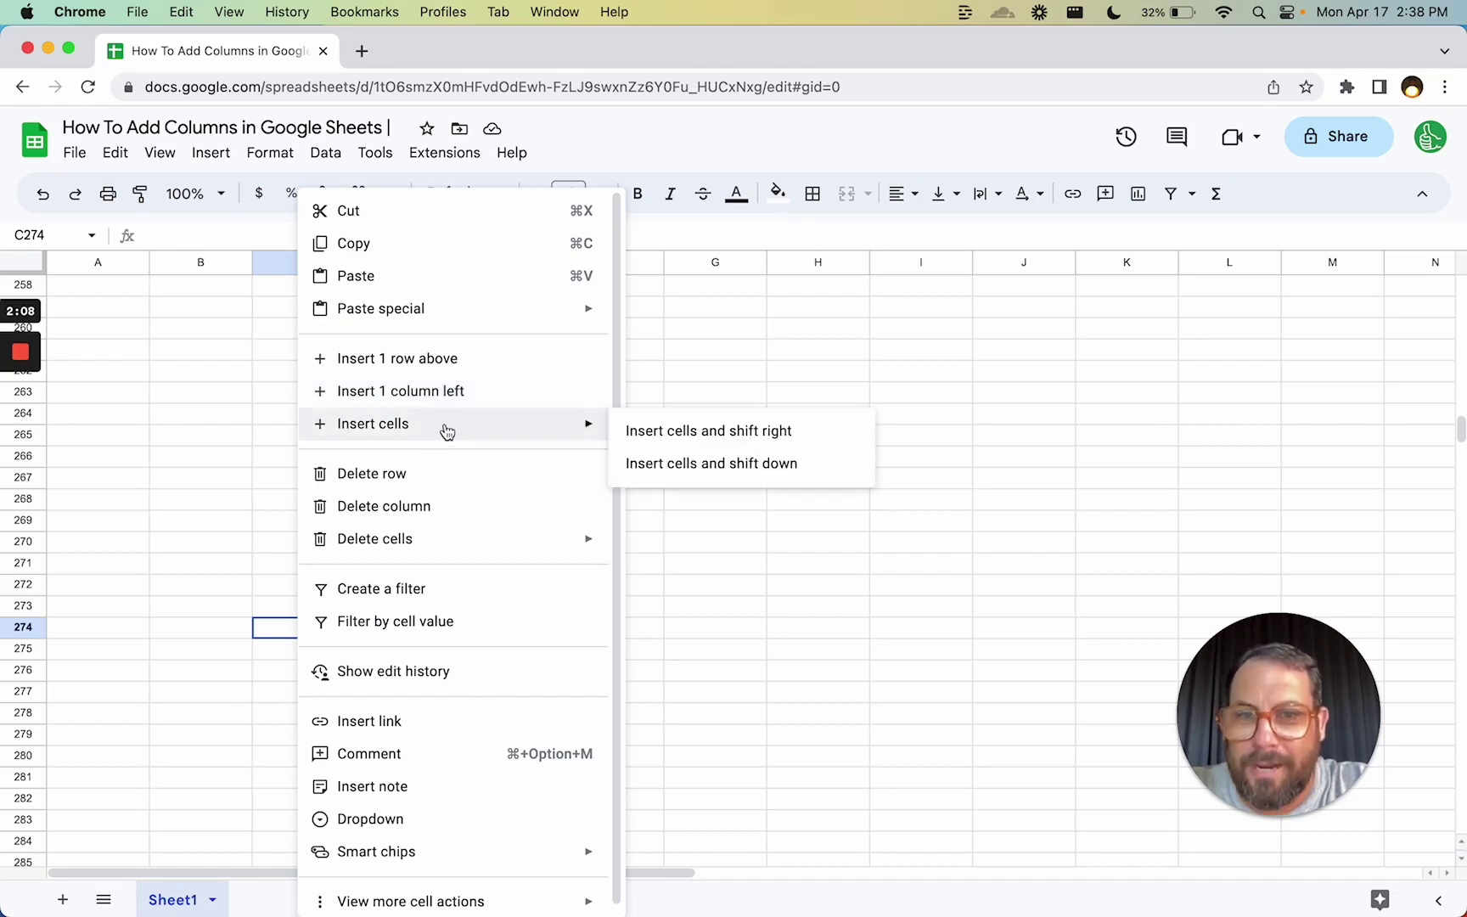
click(563, 481)
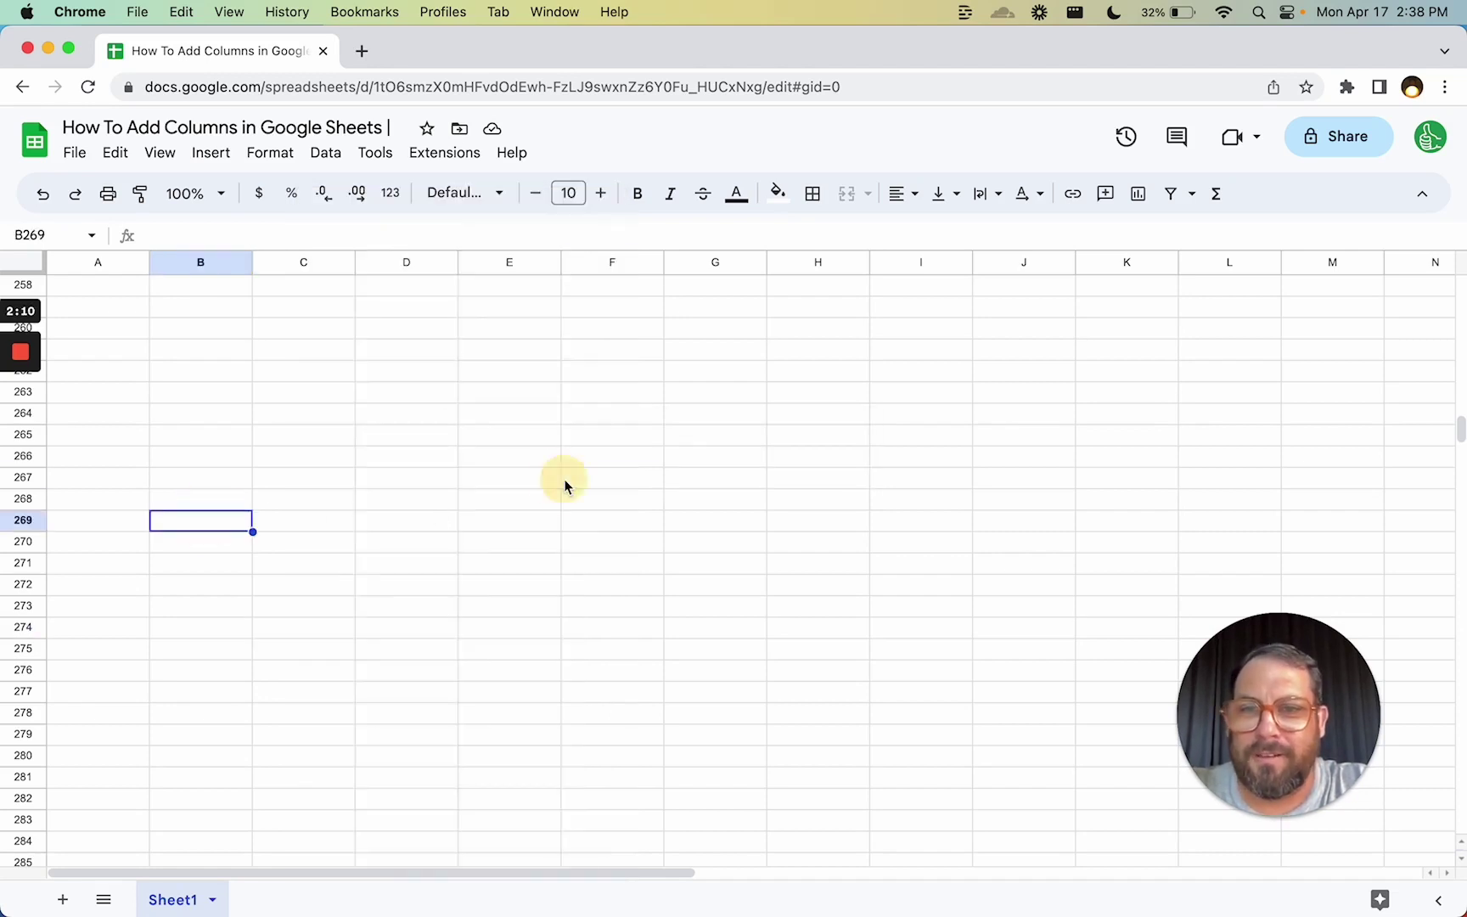
right_click(599, 464)
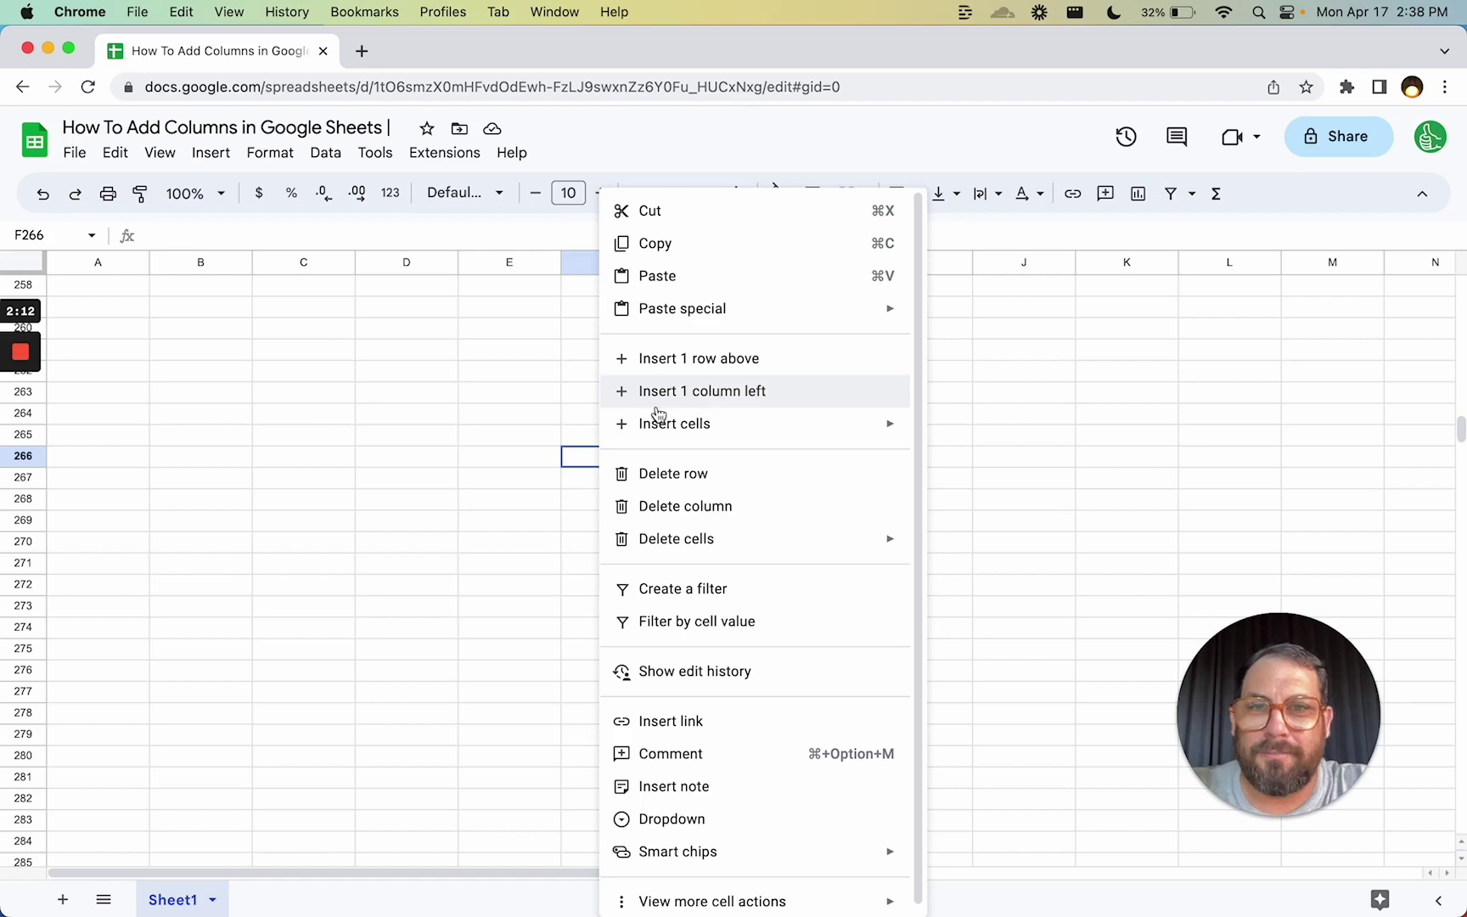
click(330, 550)
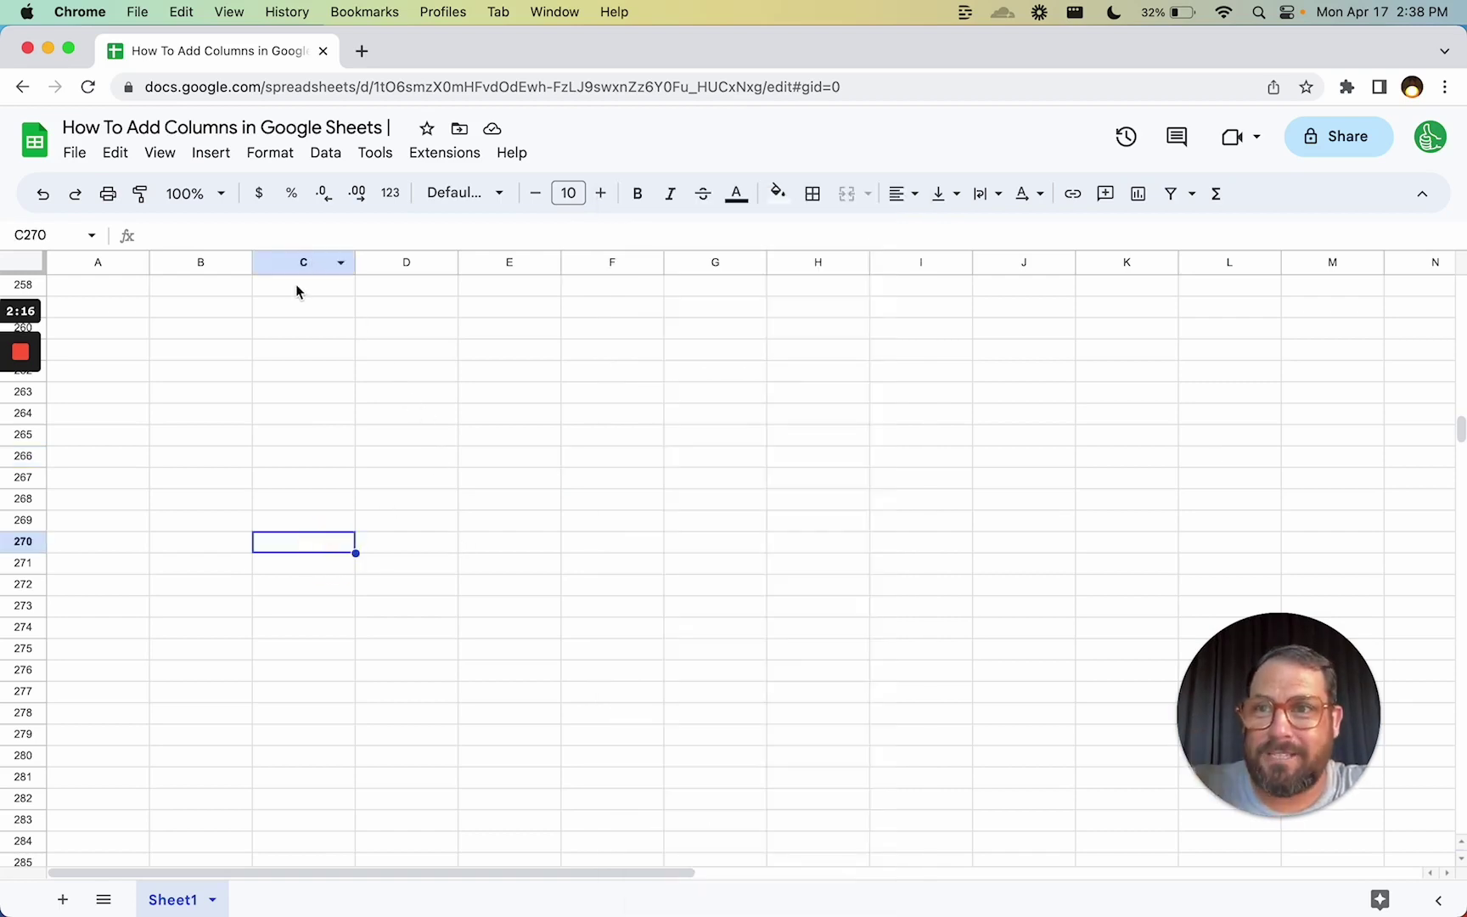
mouse_move(32, 459)
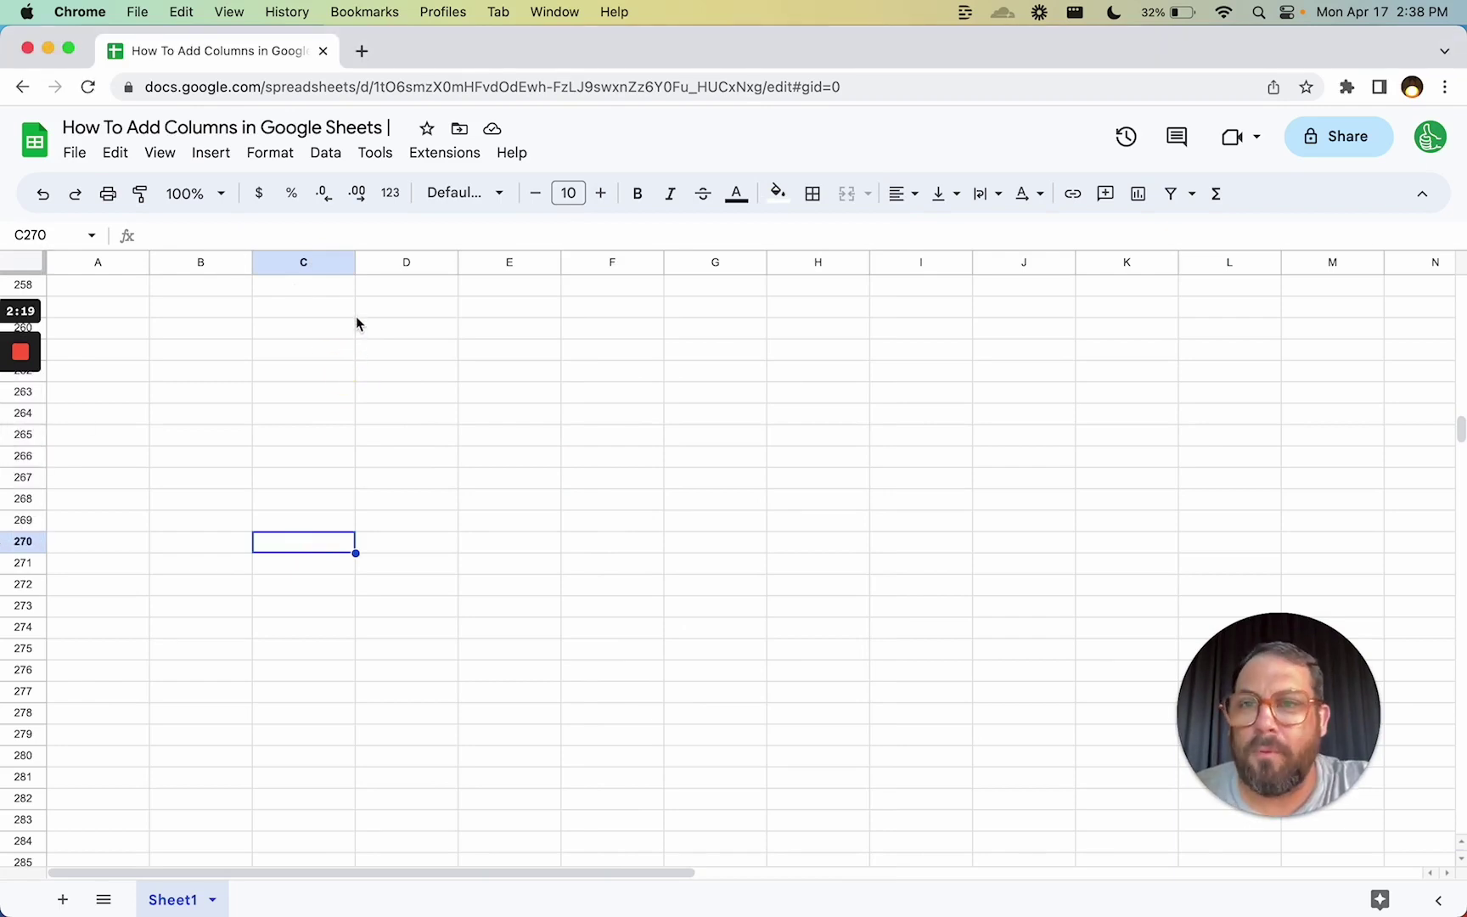
click(289, 305)
drag(203, 263, 289, 259)
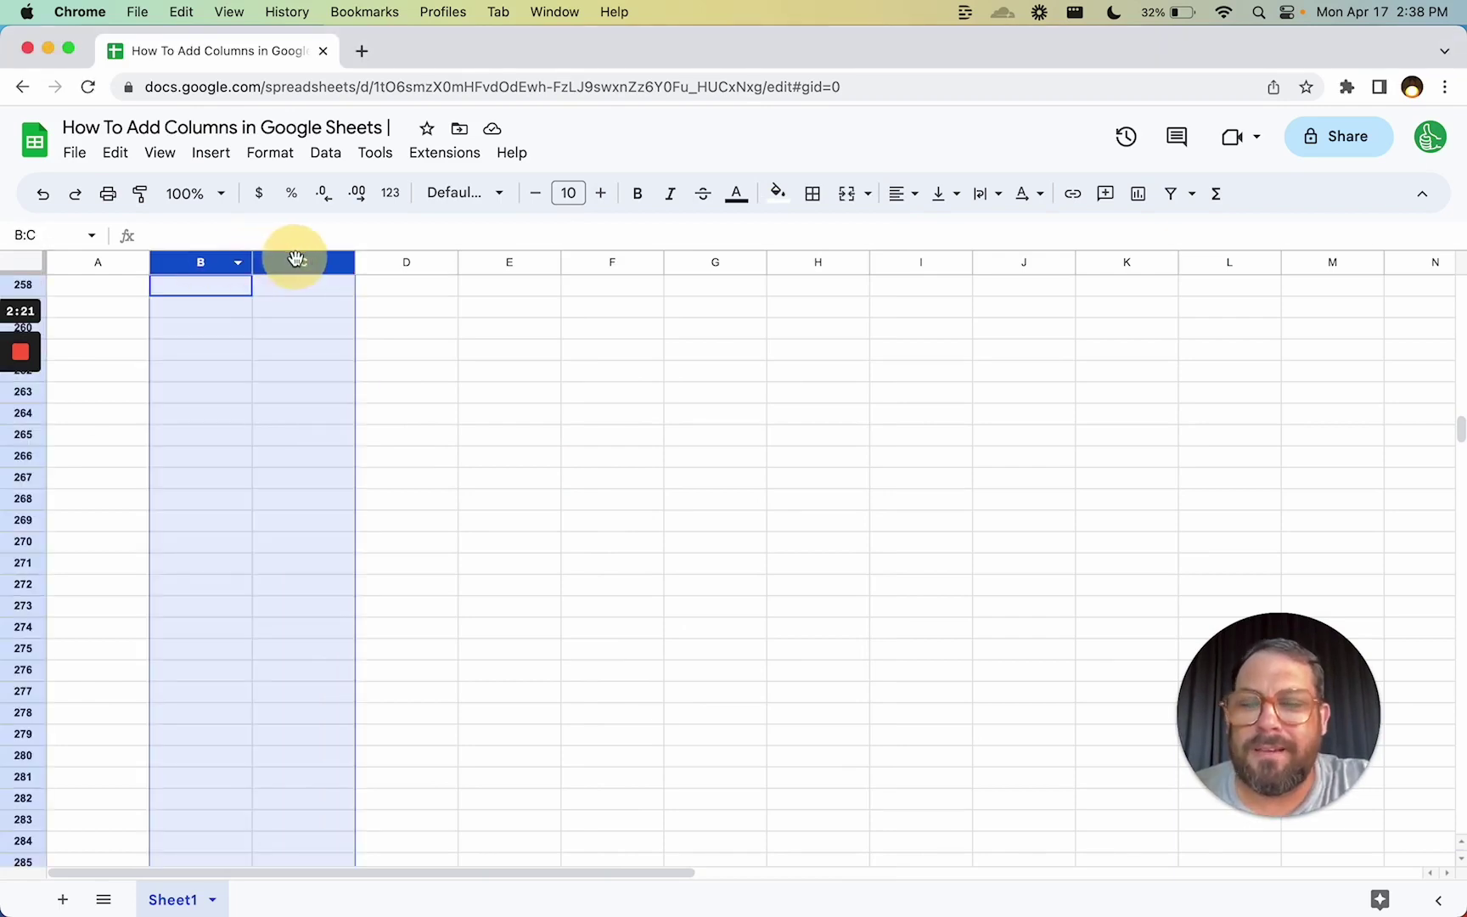
click(297, 307)
click(303, 262)
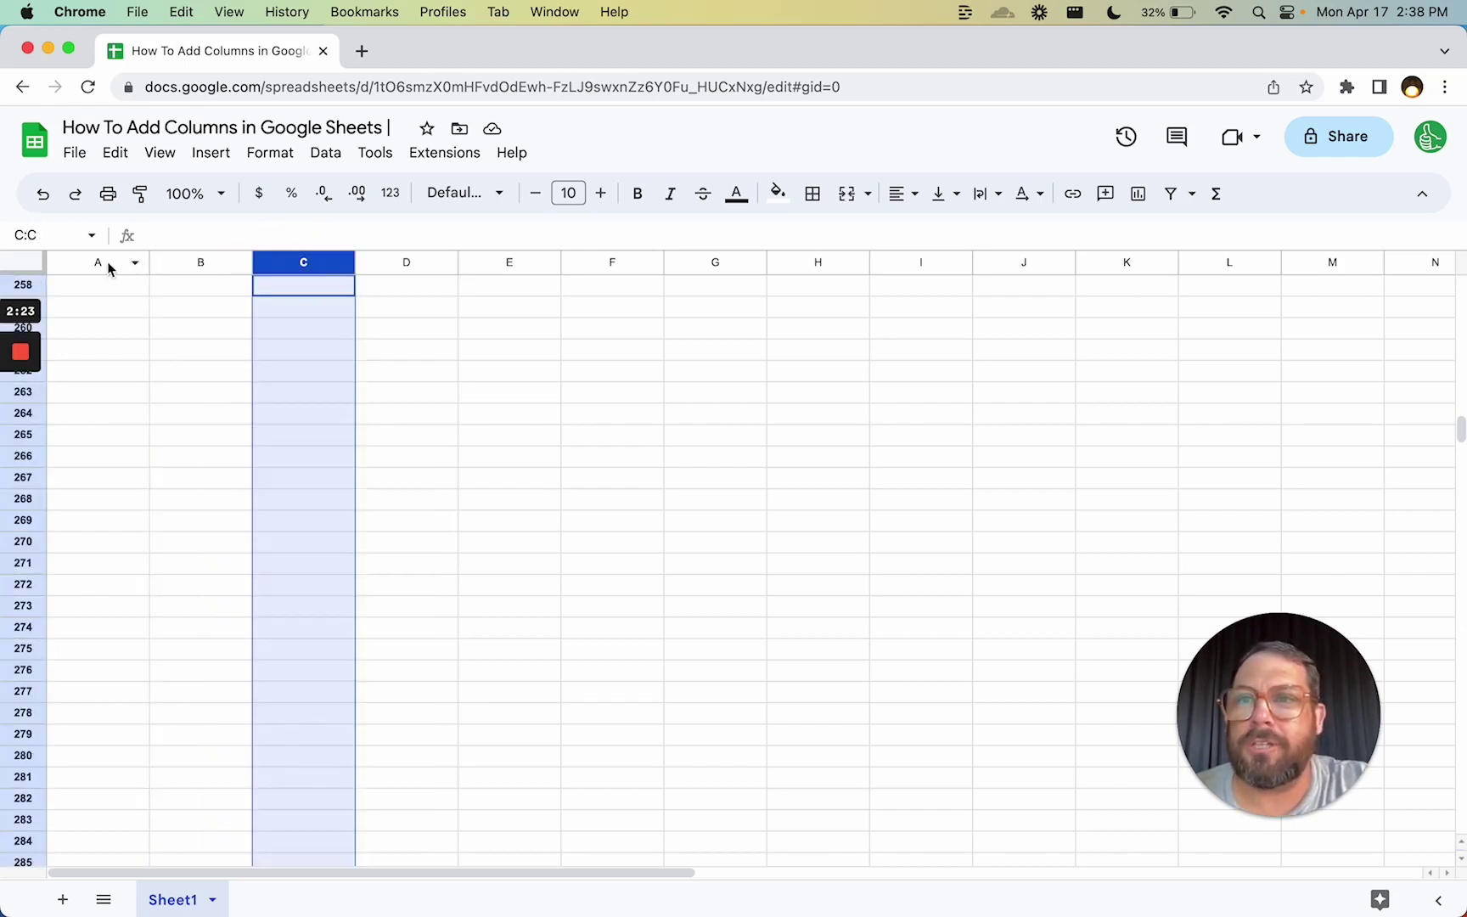
drag(98, 262, 501, 261)
click(509, 262)
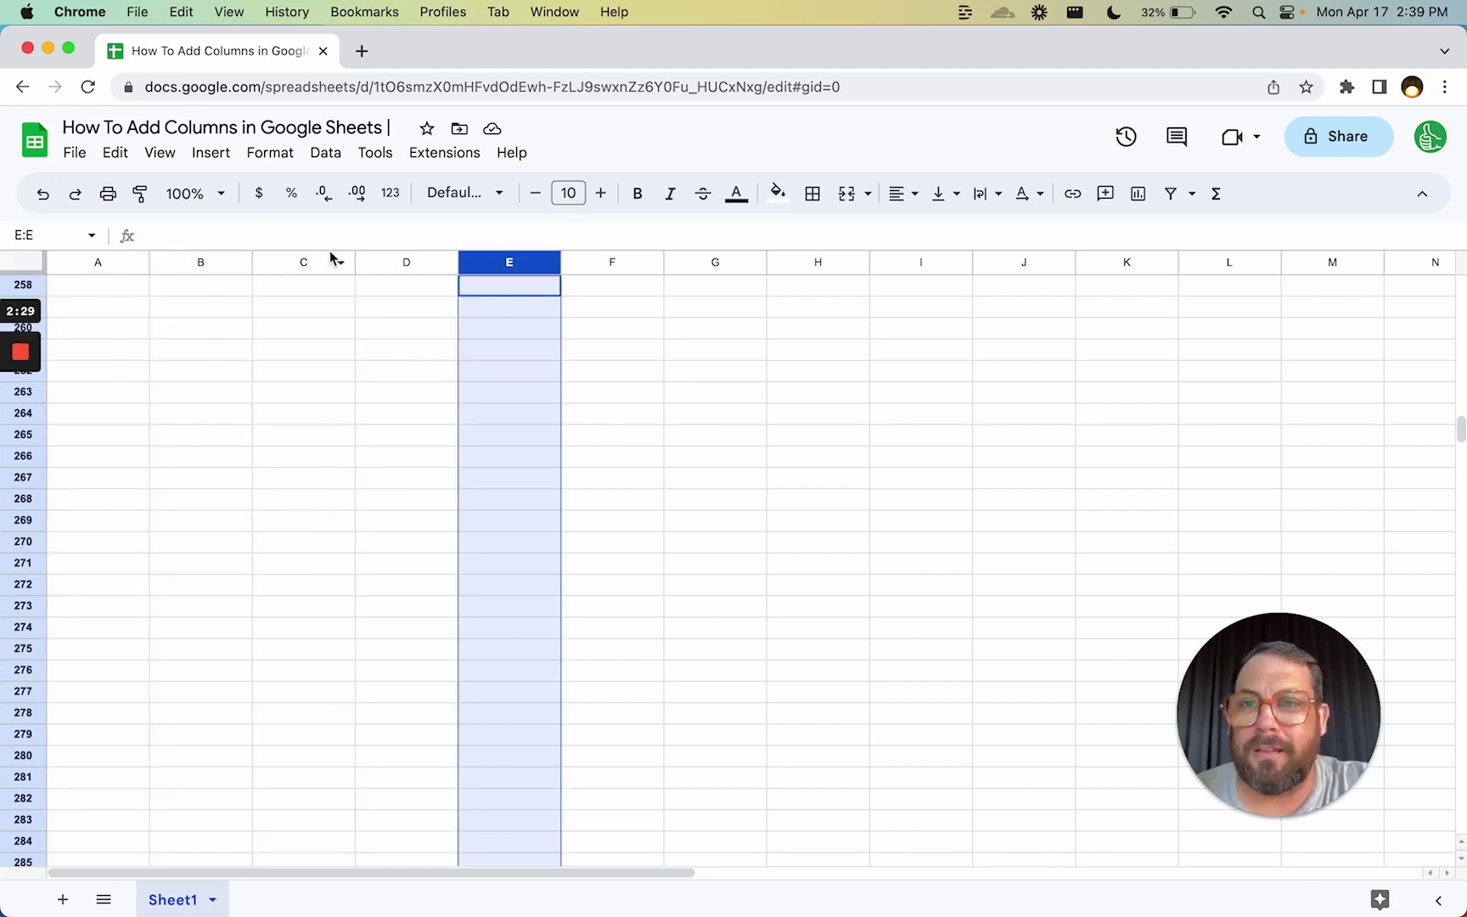
click(280, 259)
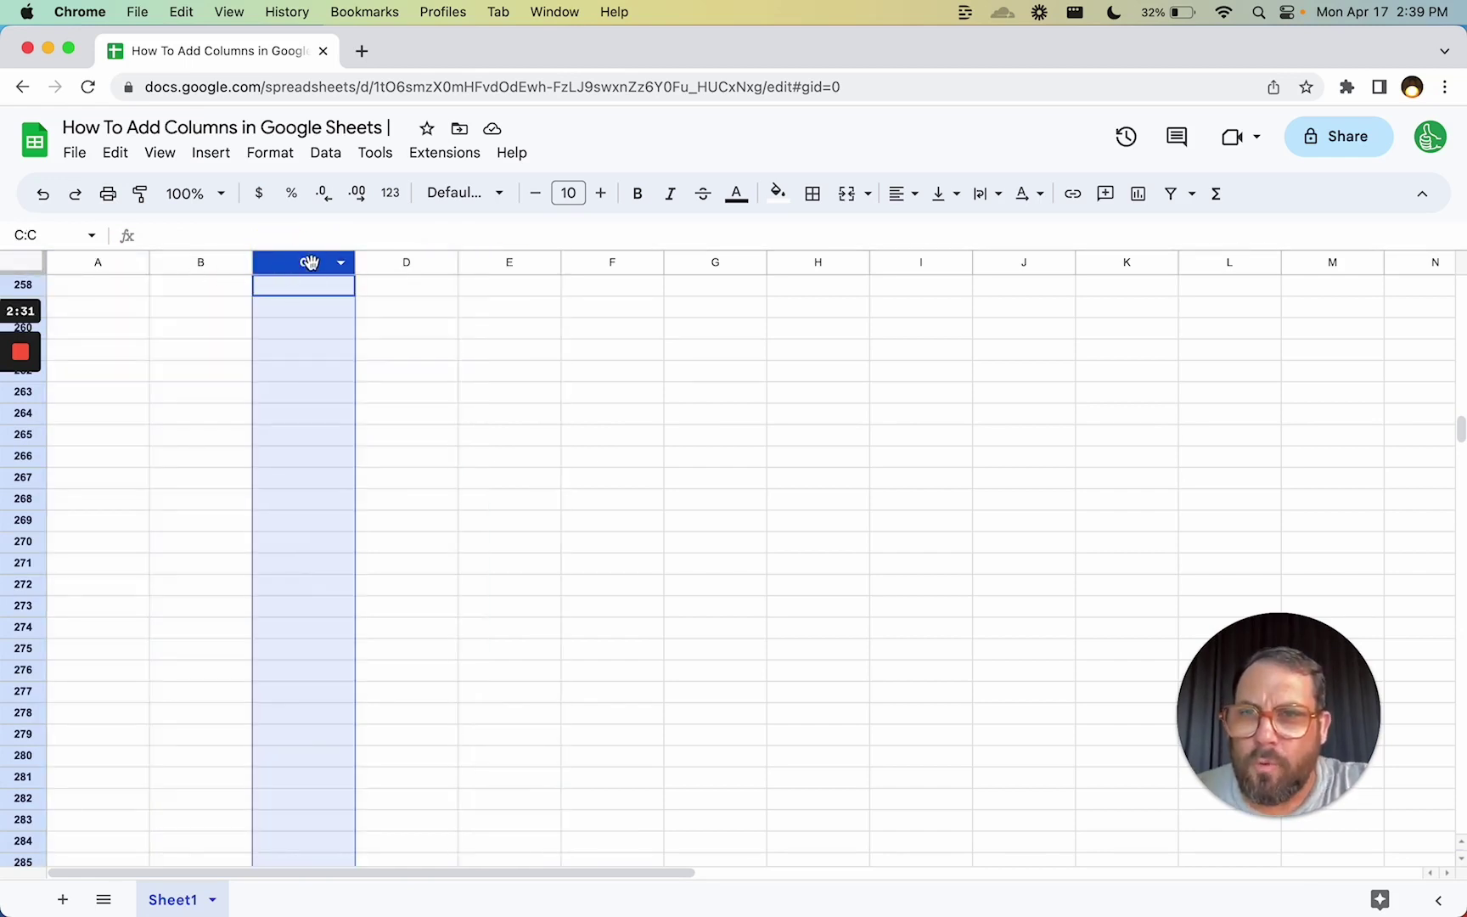
click(420, 262)
drag(328, 261, 515, 265)
right_click(515, 265)
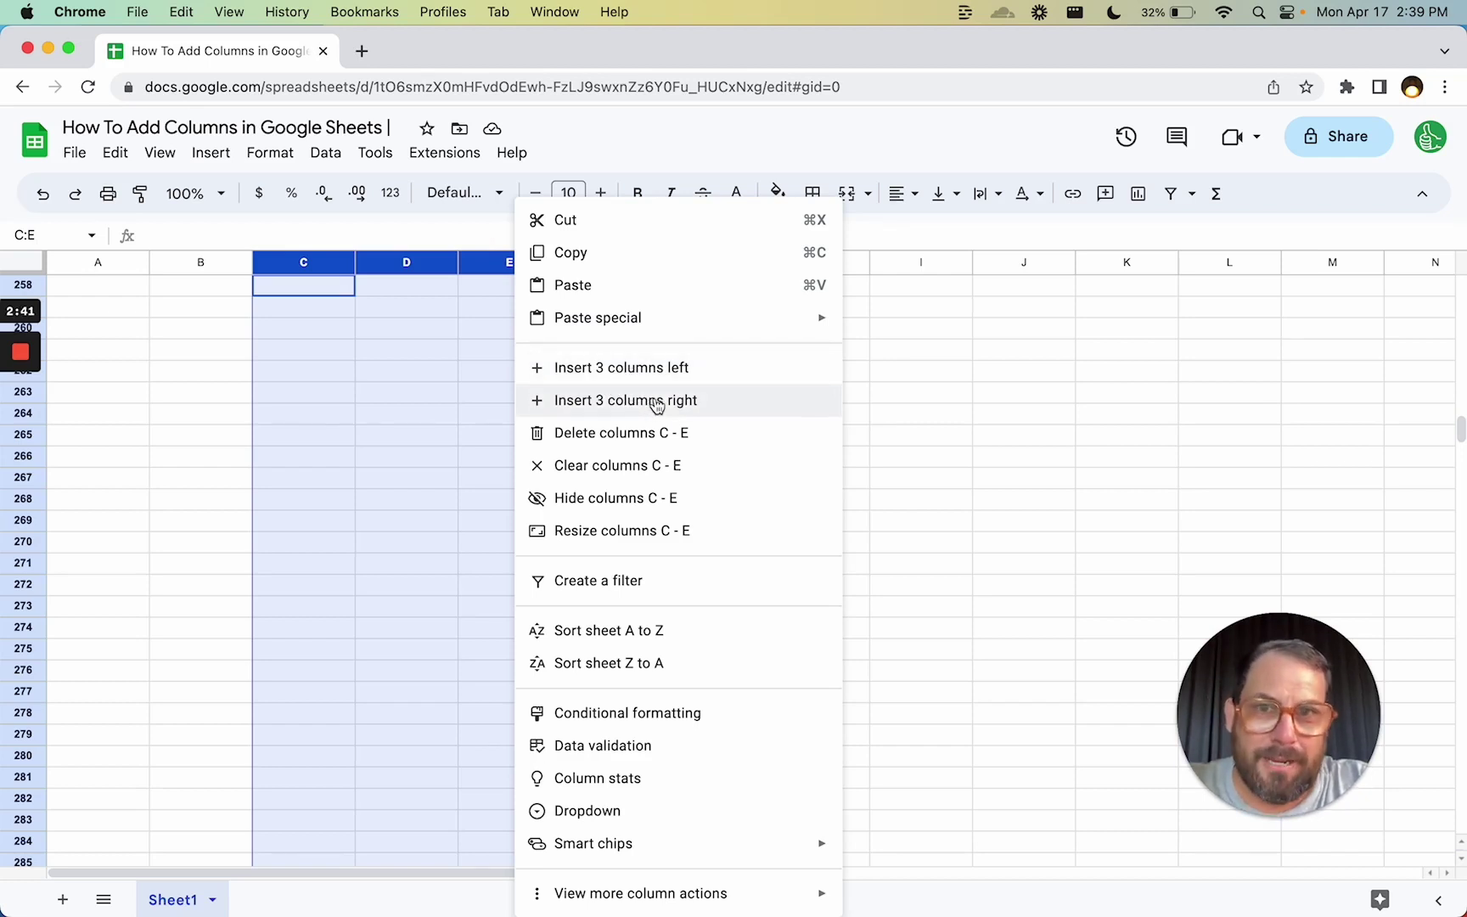
click(423, 302)
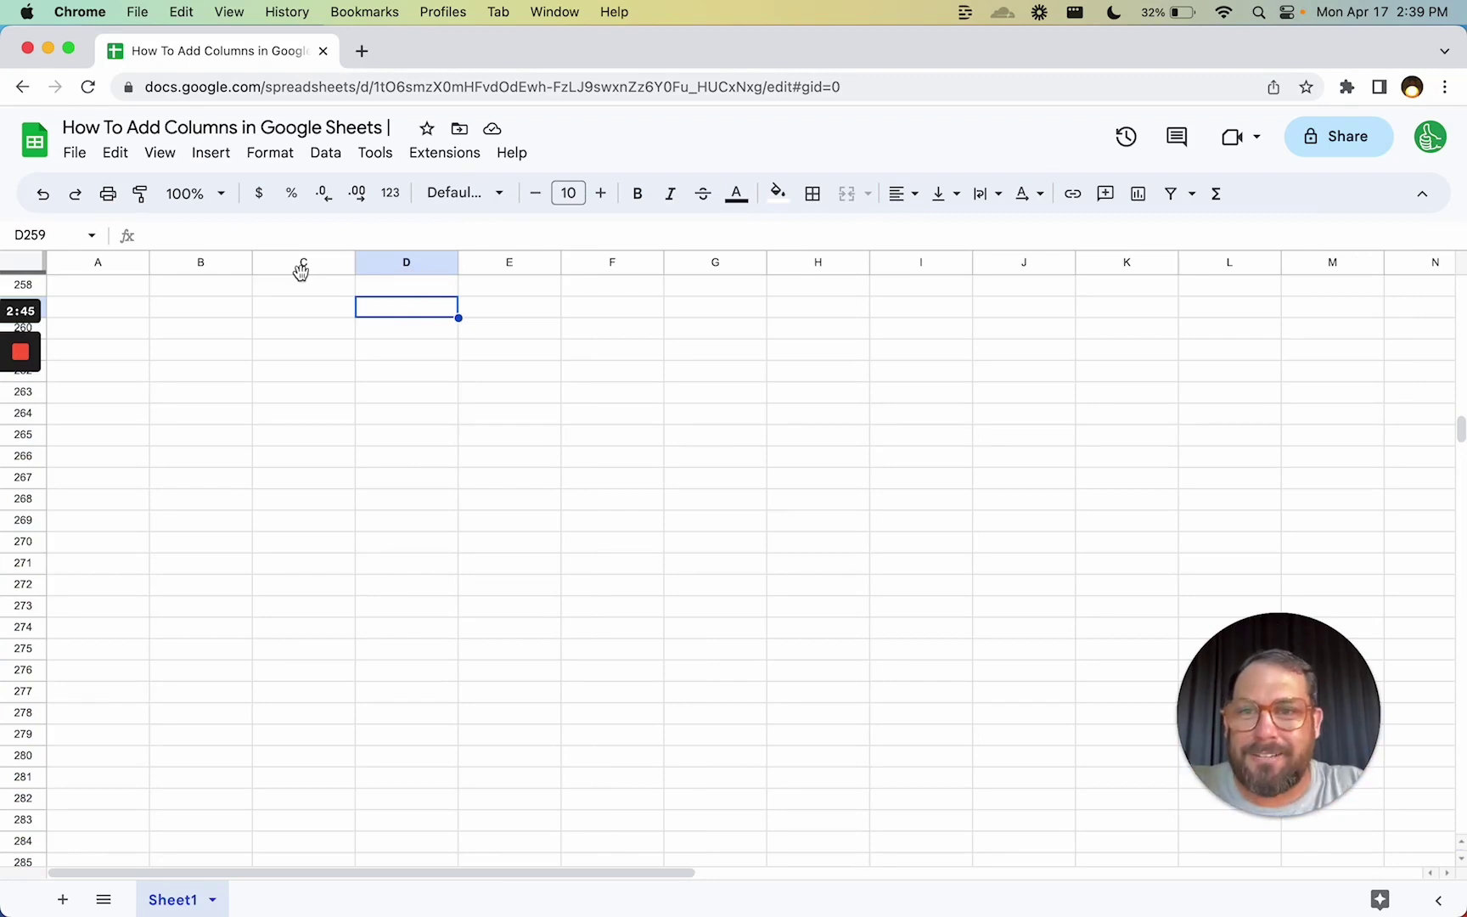
drag(321, 272, 738, 278)
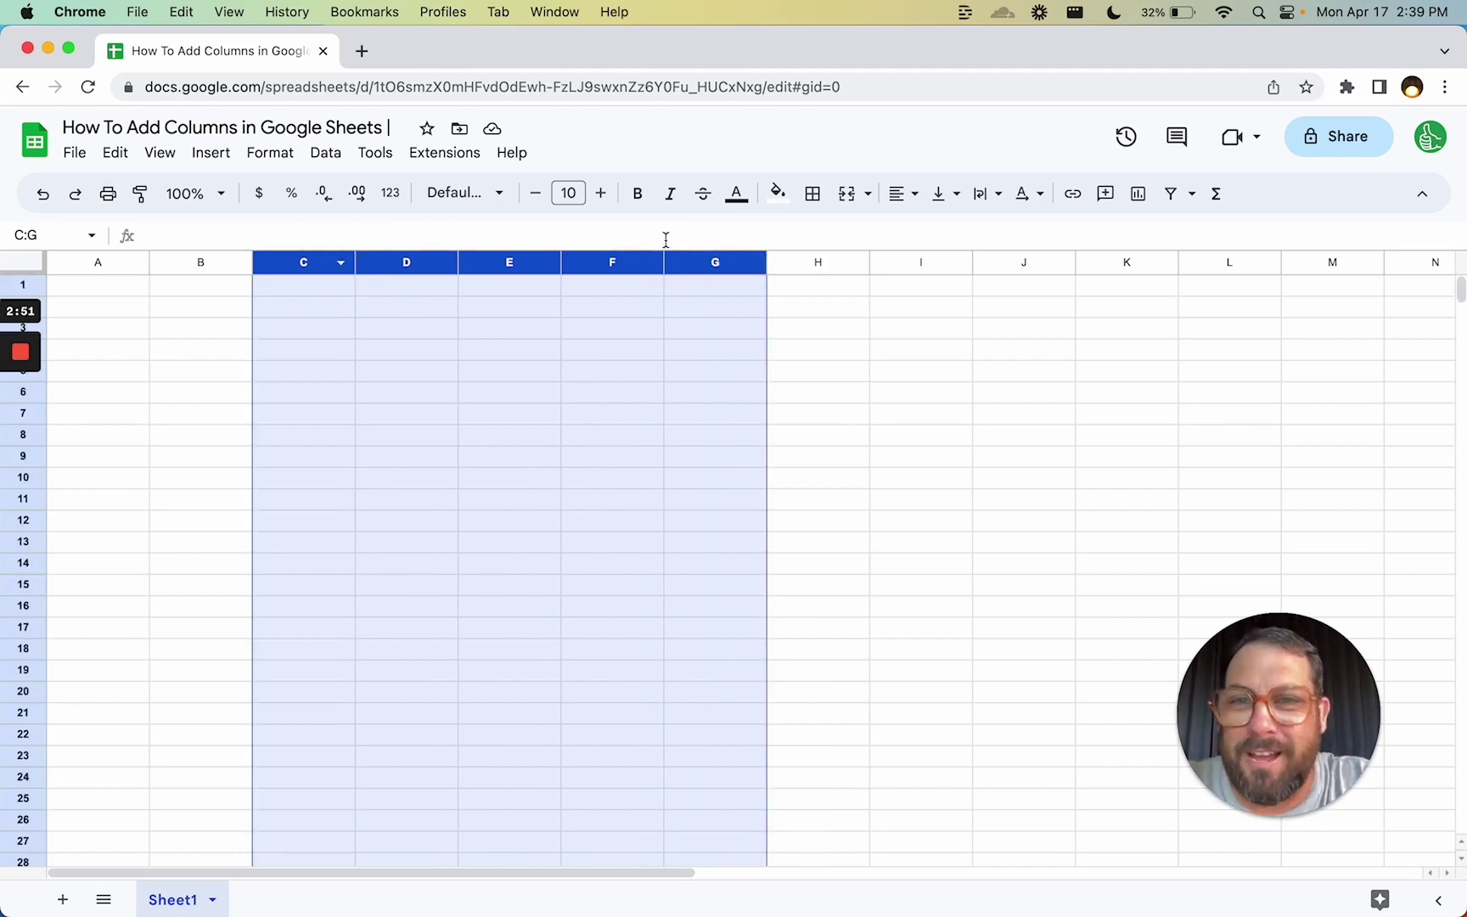
right_click(708, 262)
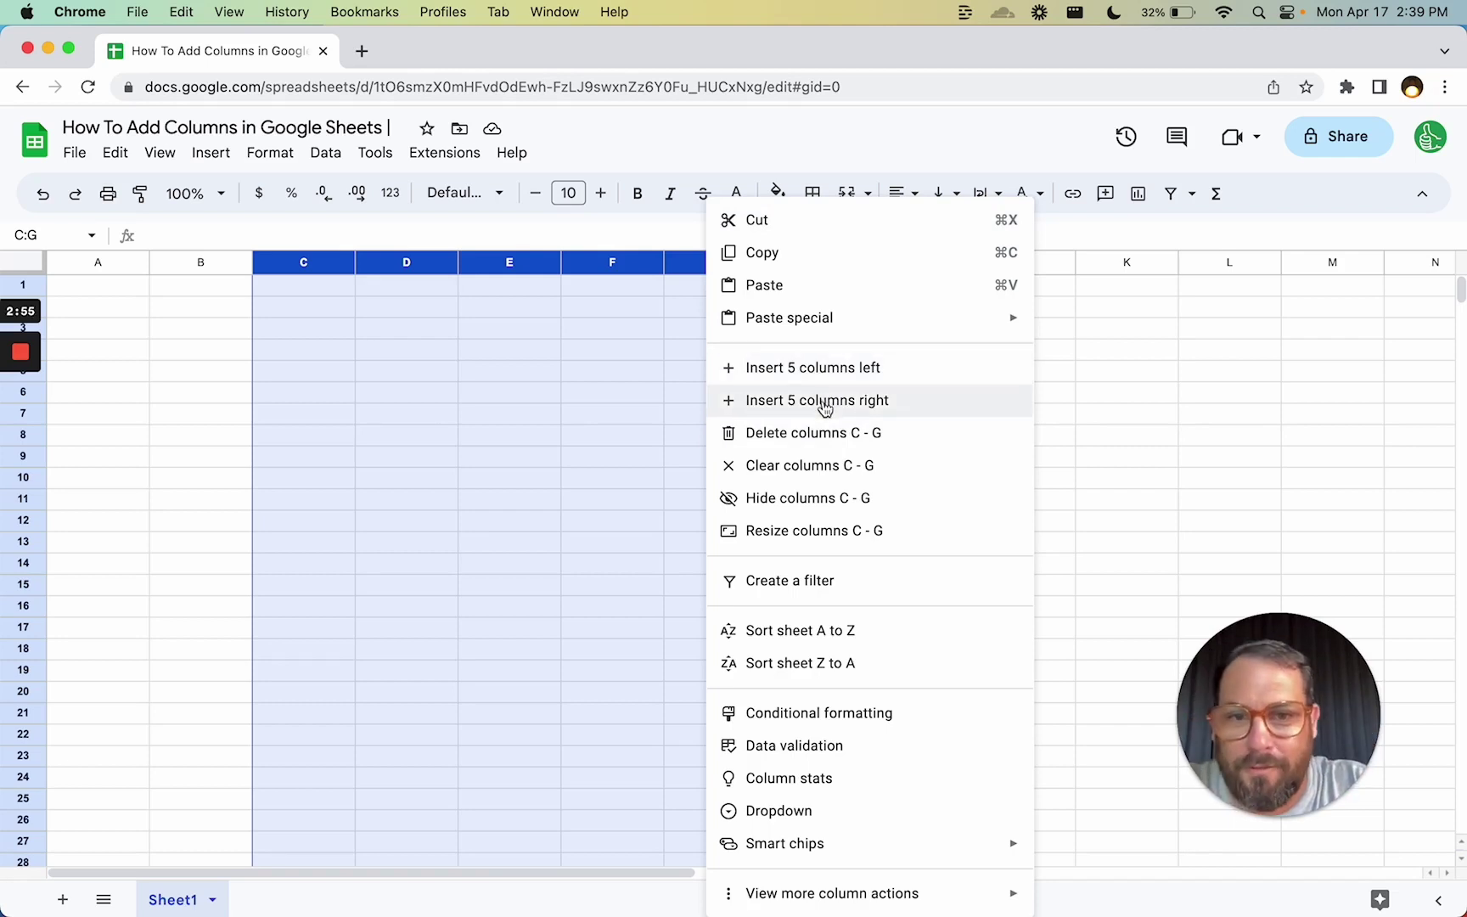
click(416, 435)
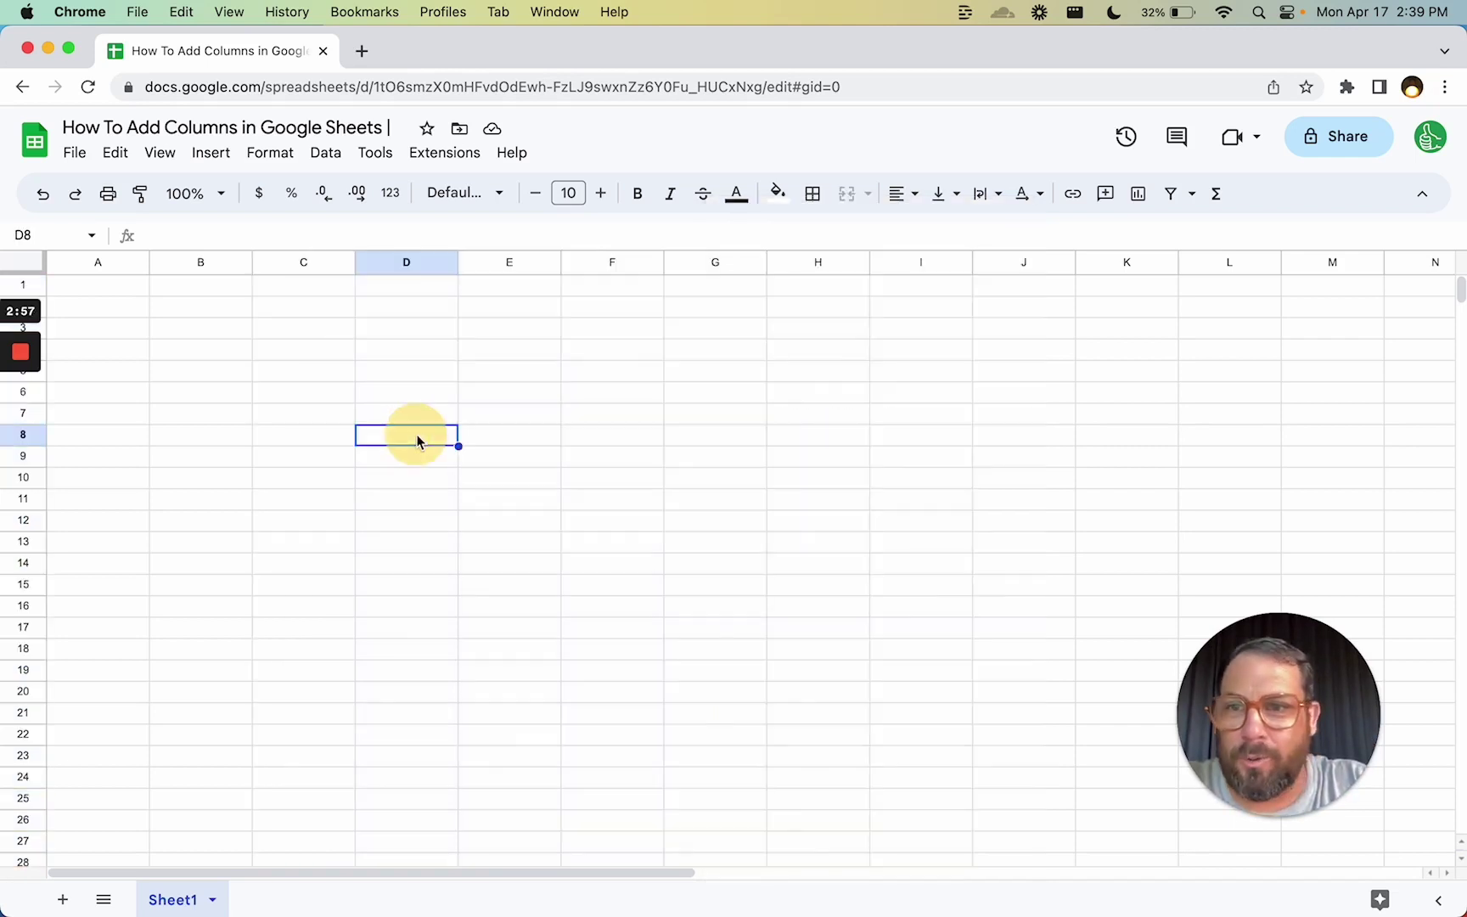
Select column headers AA through AC and delete those three columns
click(21, 434)
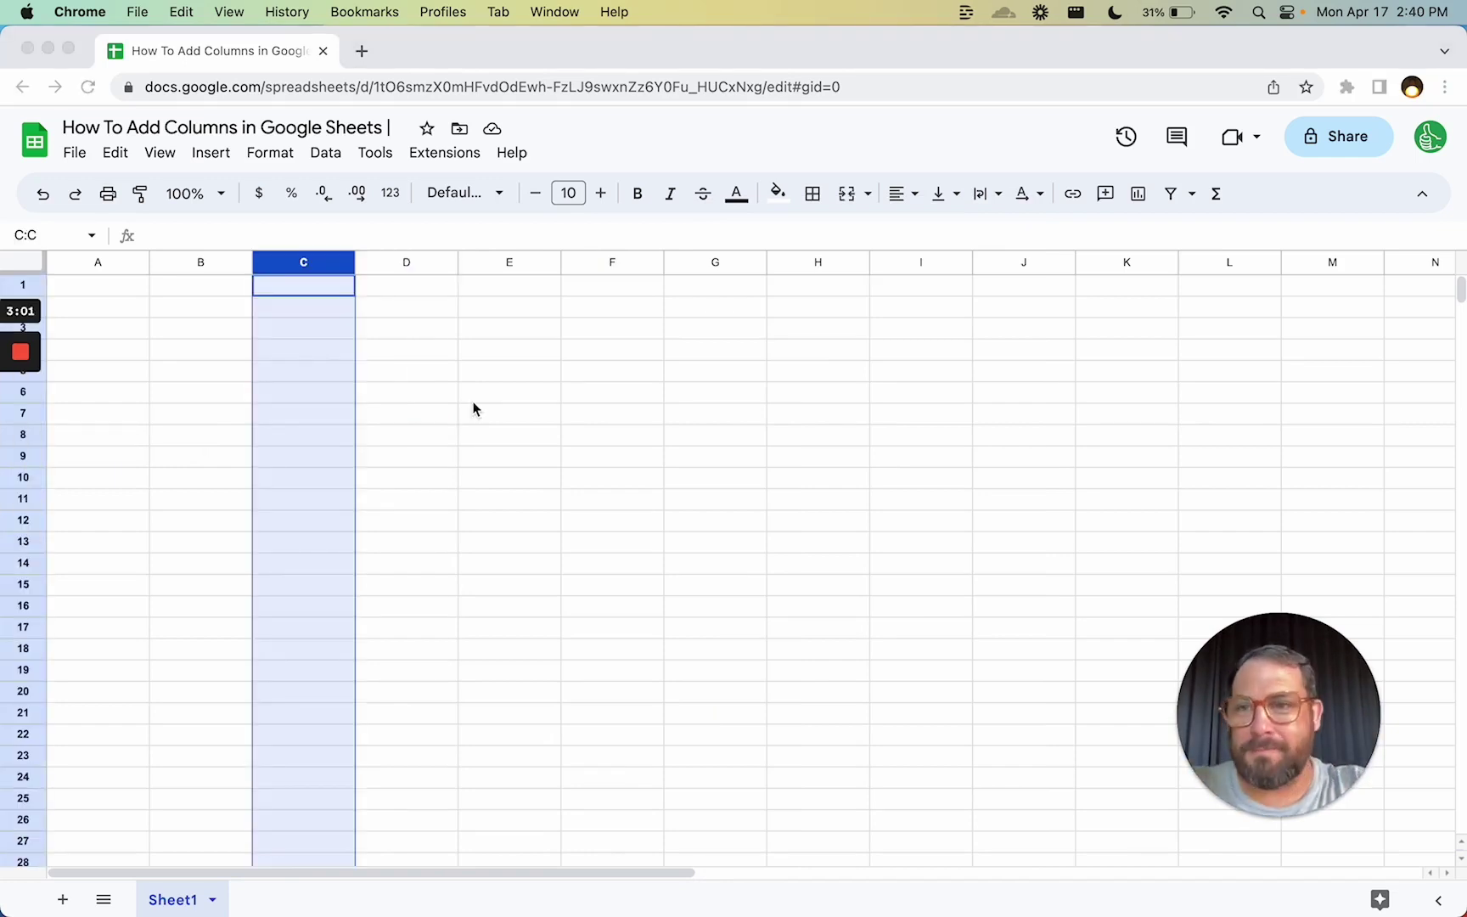
click(421, 360)
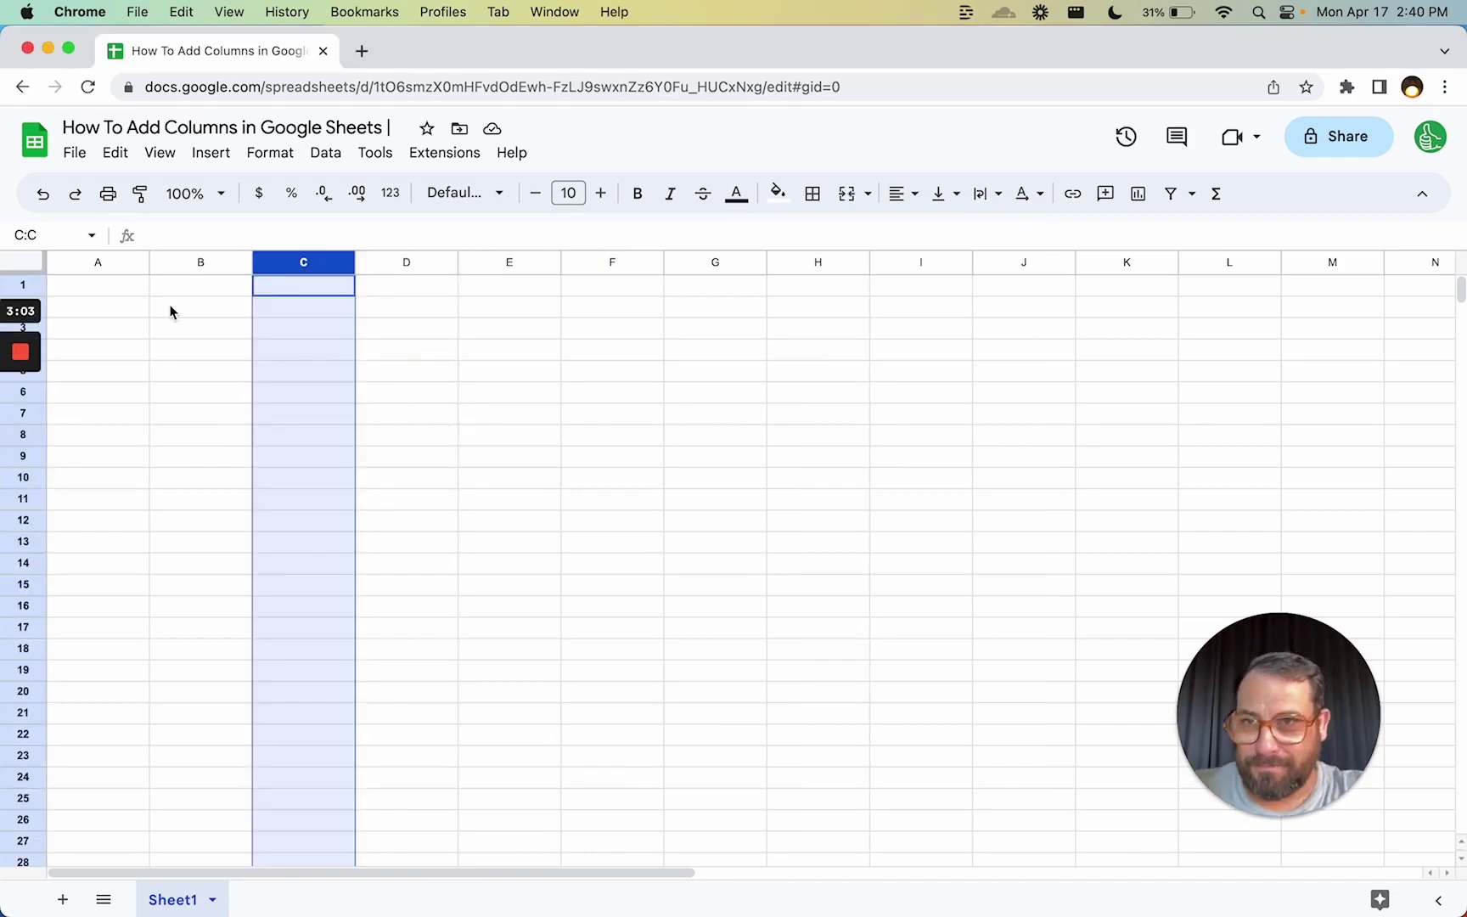
click(87, 286)
scroll(489, 366, right, 10)
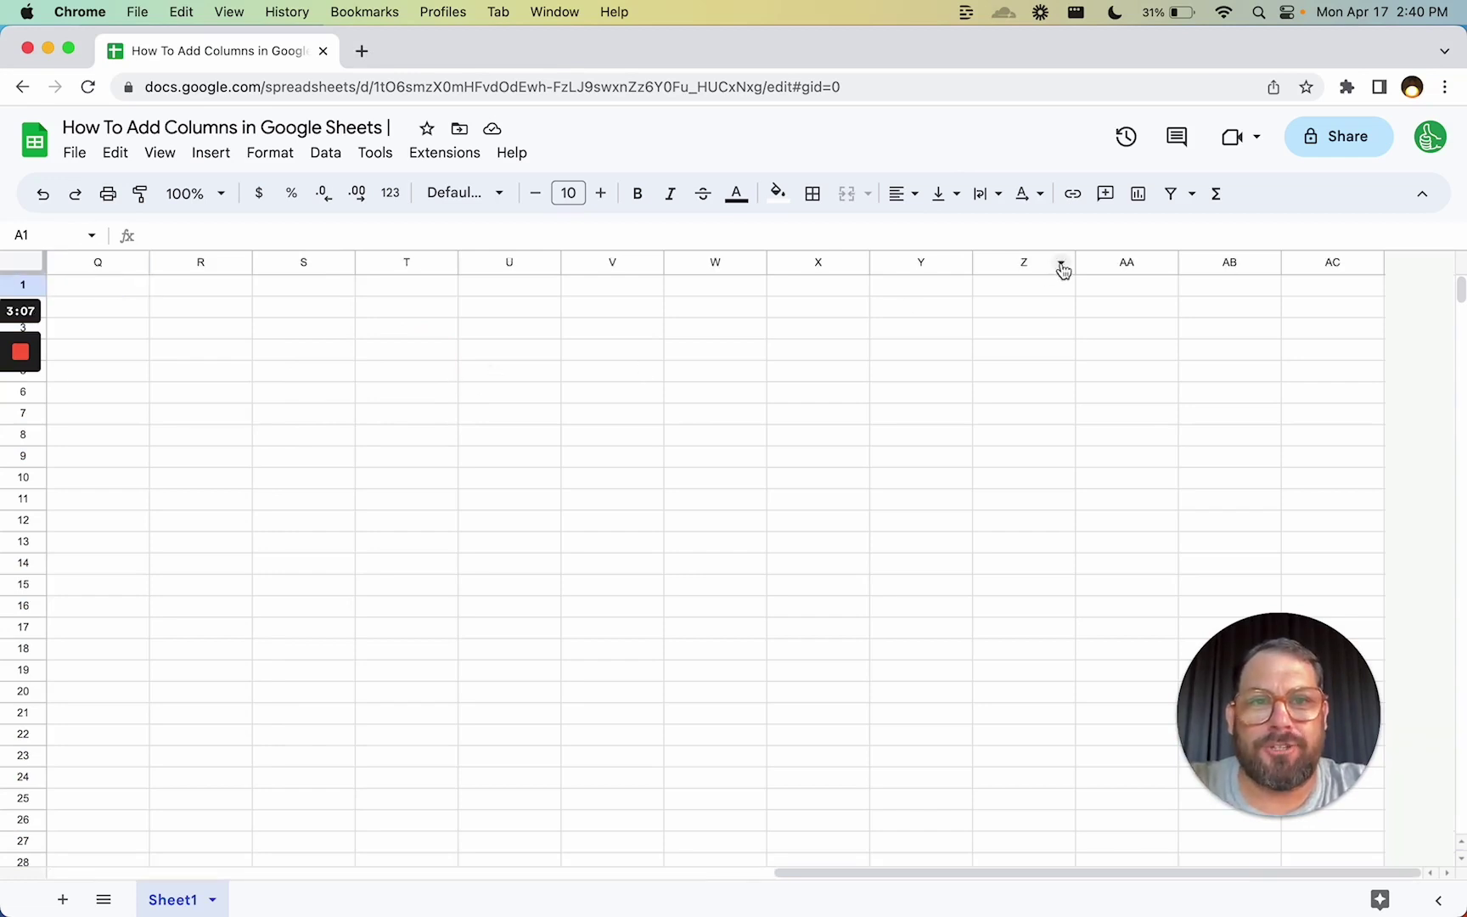
click(1127, 261)
shift+click(1333, 259)
right_click(1336, 257)
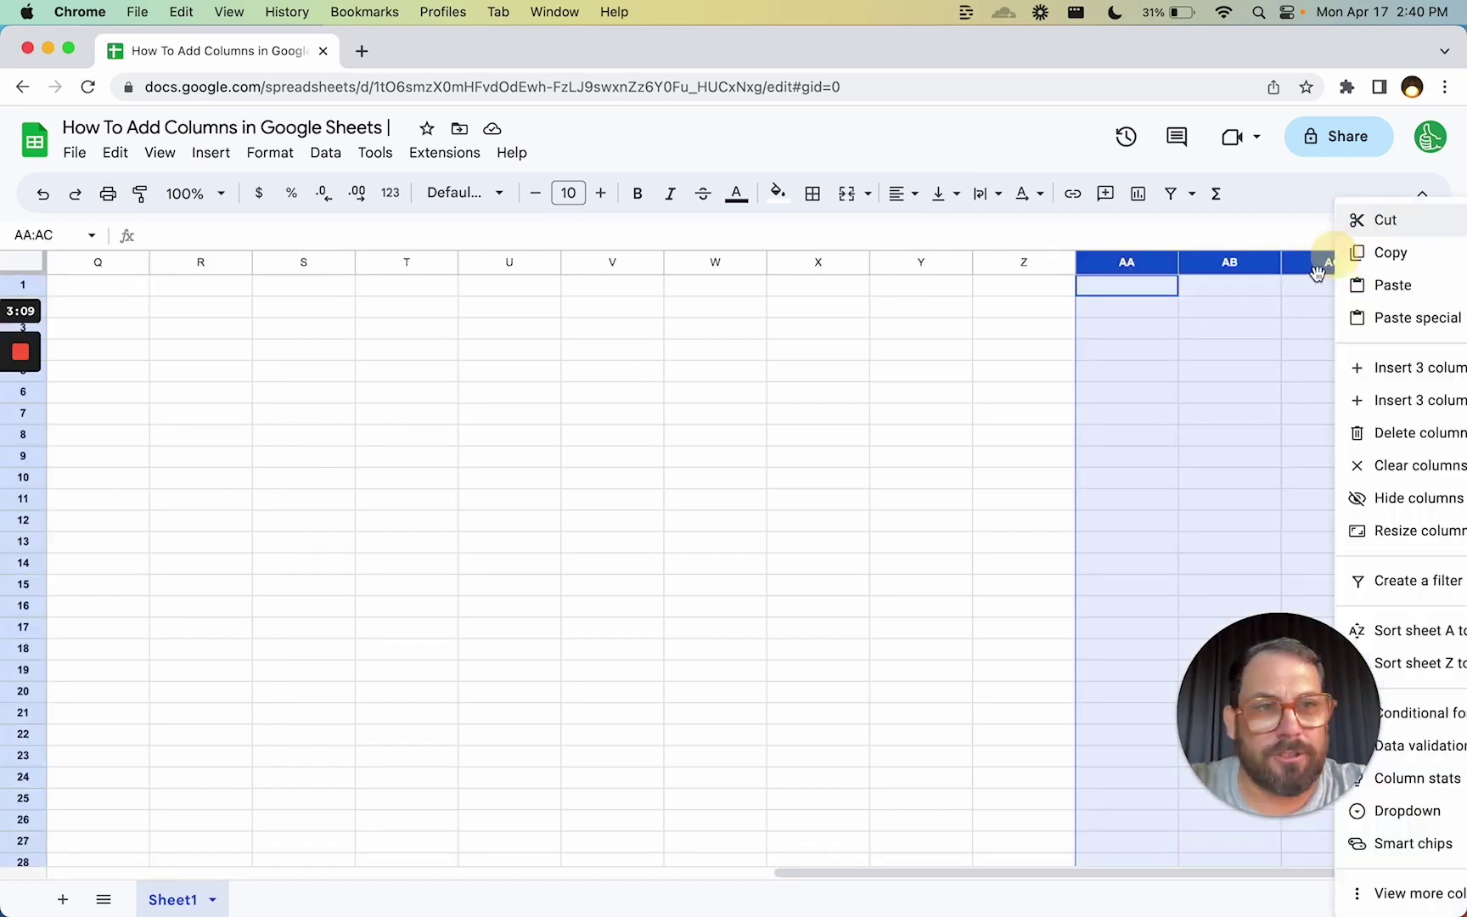
click(1391, 435)
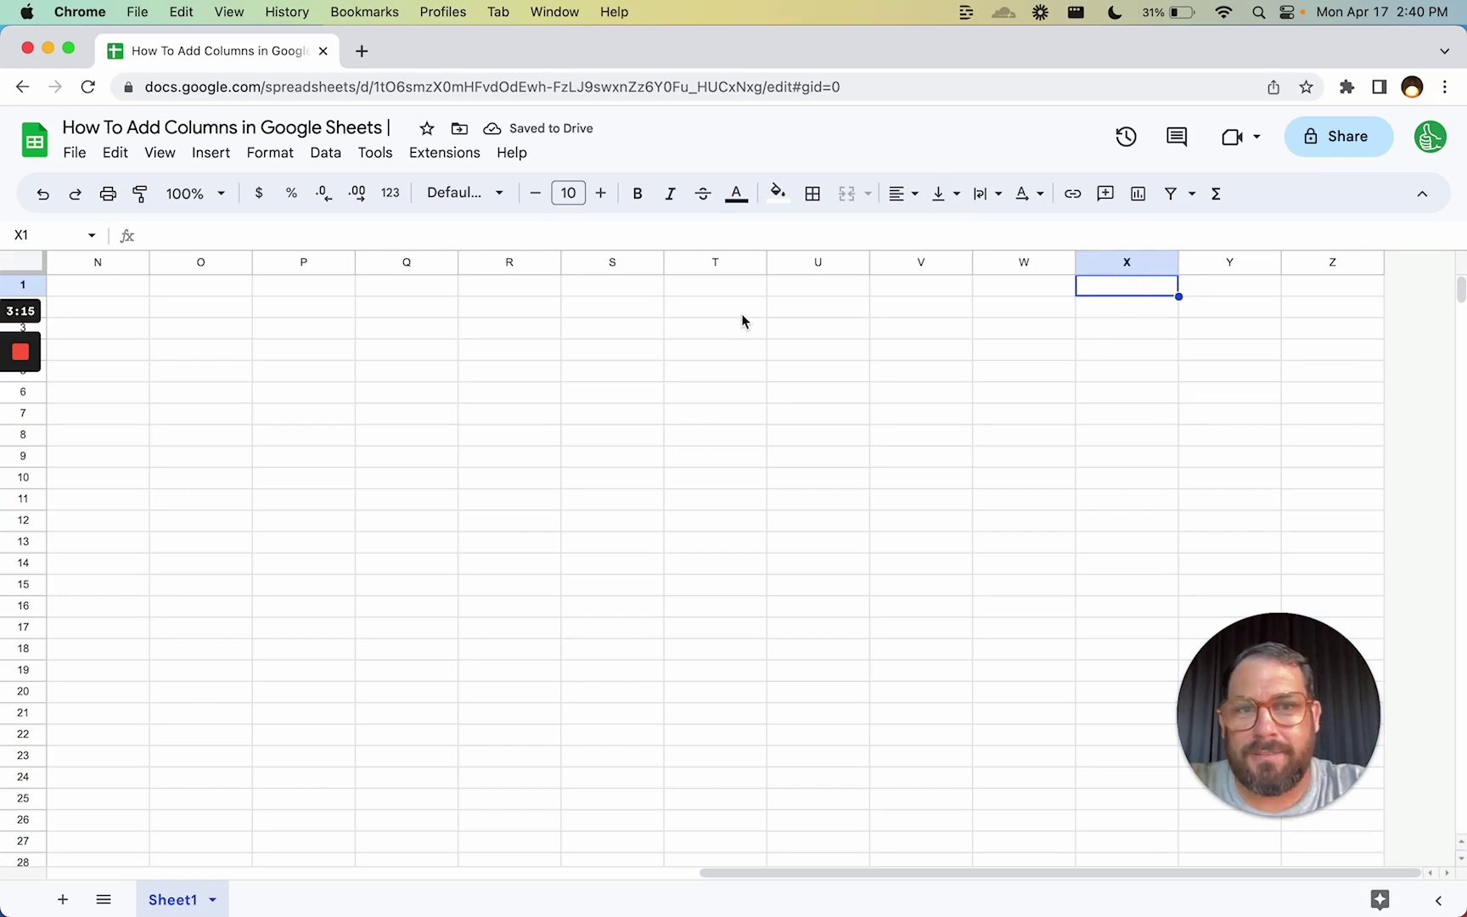
scroll(741, 319, left, 10)
click(123, 320)
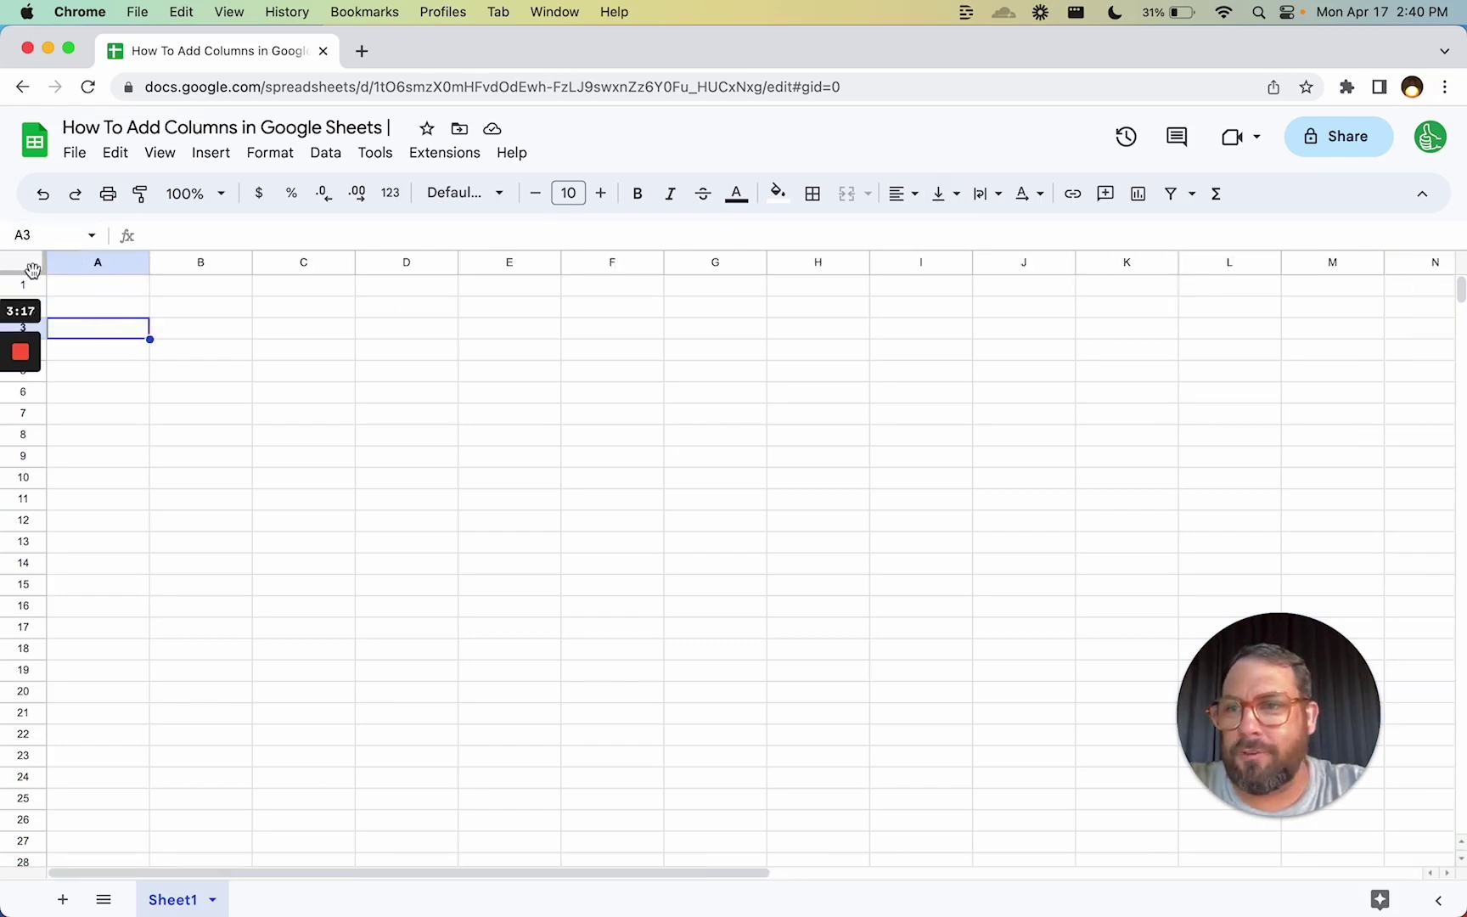
click(24, 263)
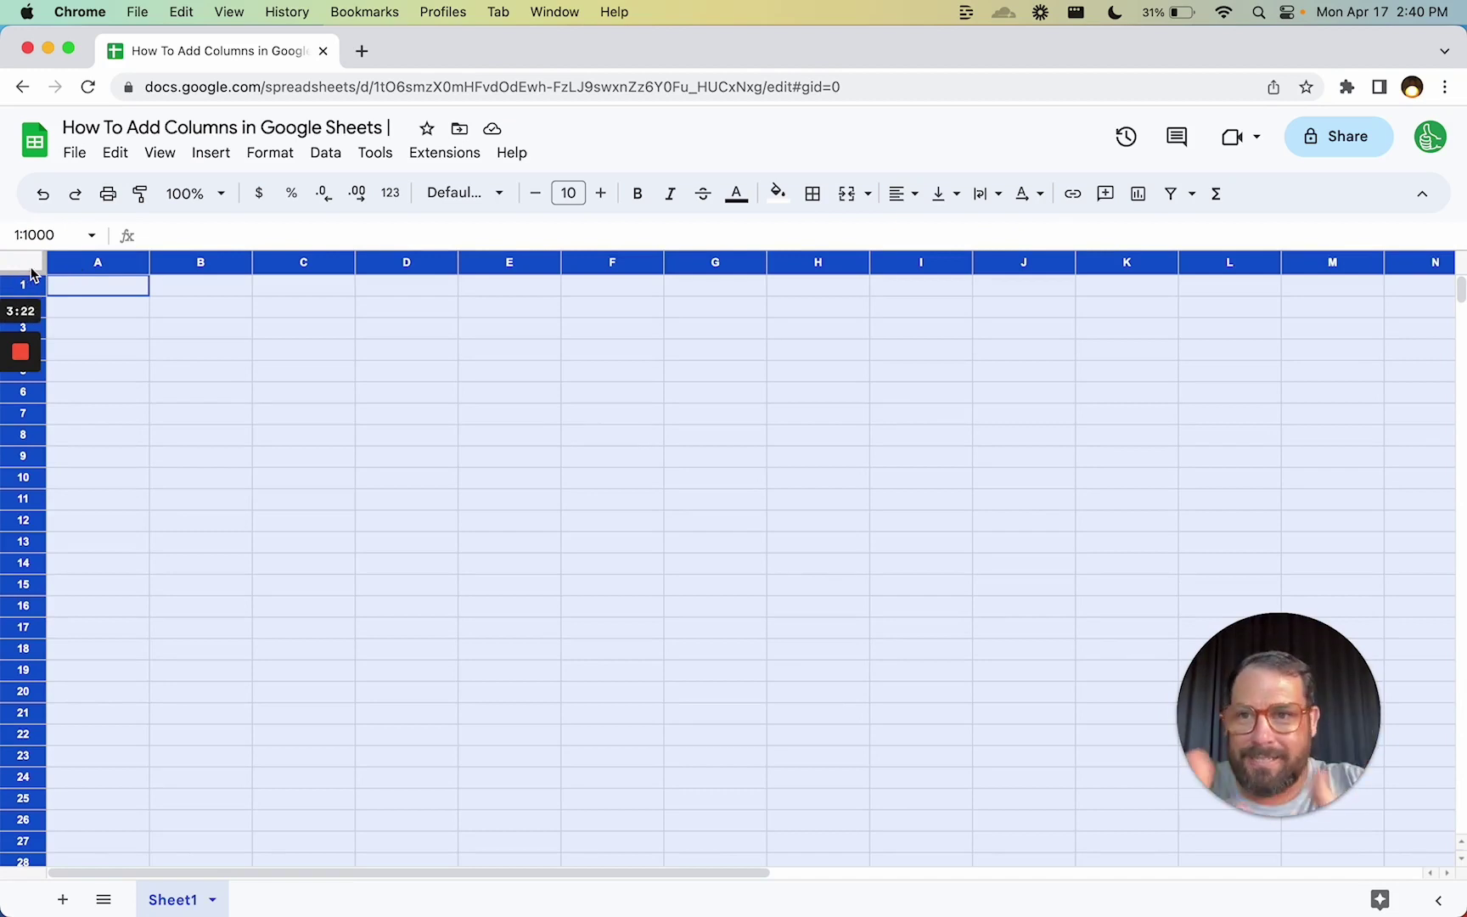
right_click(222, 344)
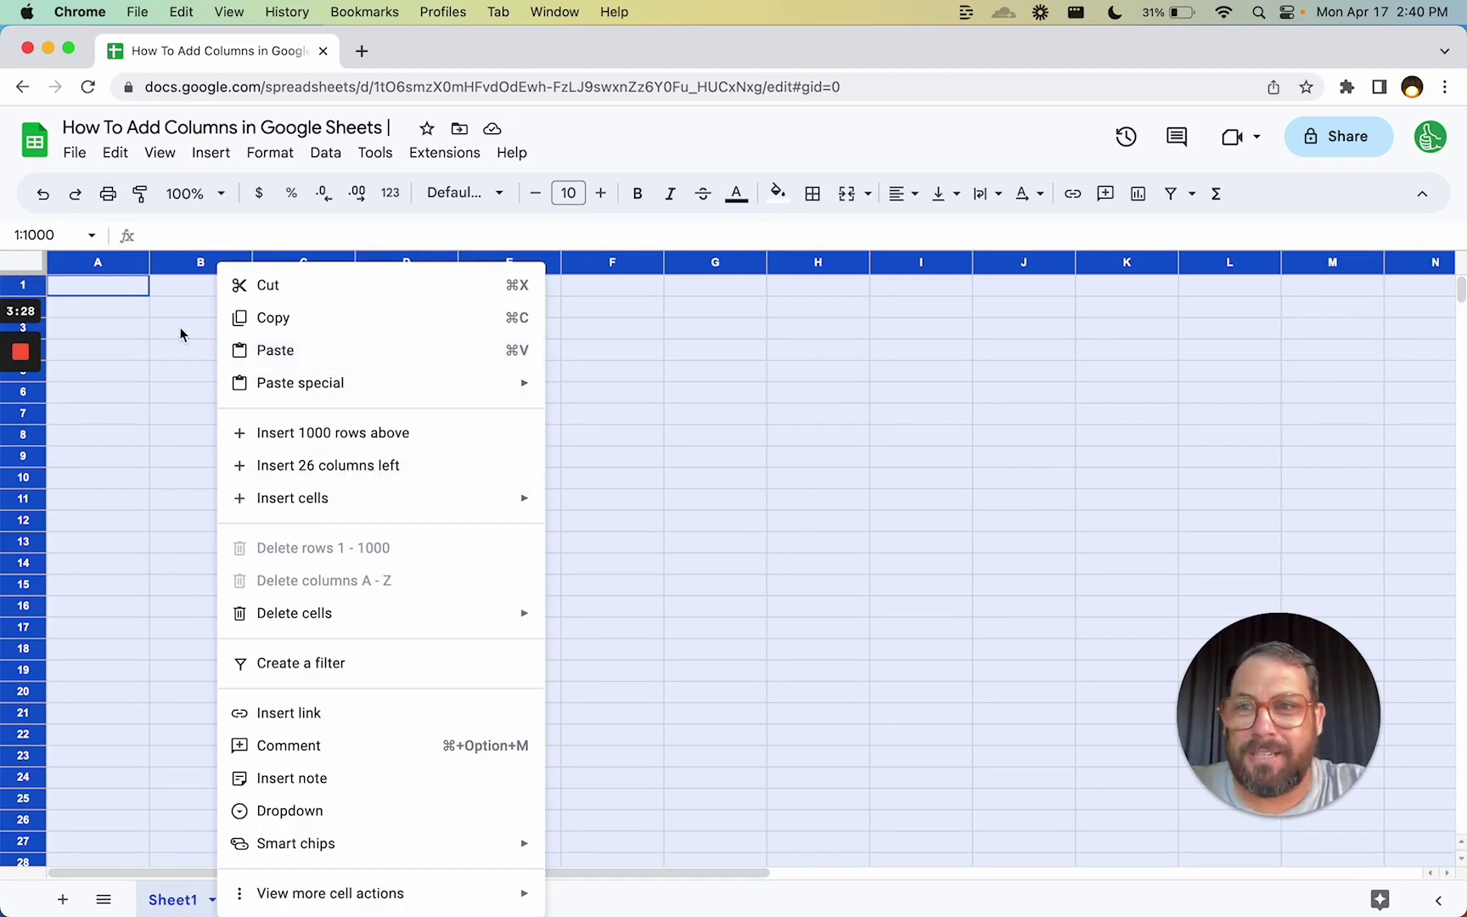
click(1186, 352)
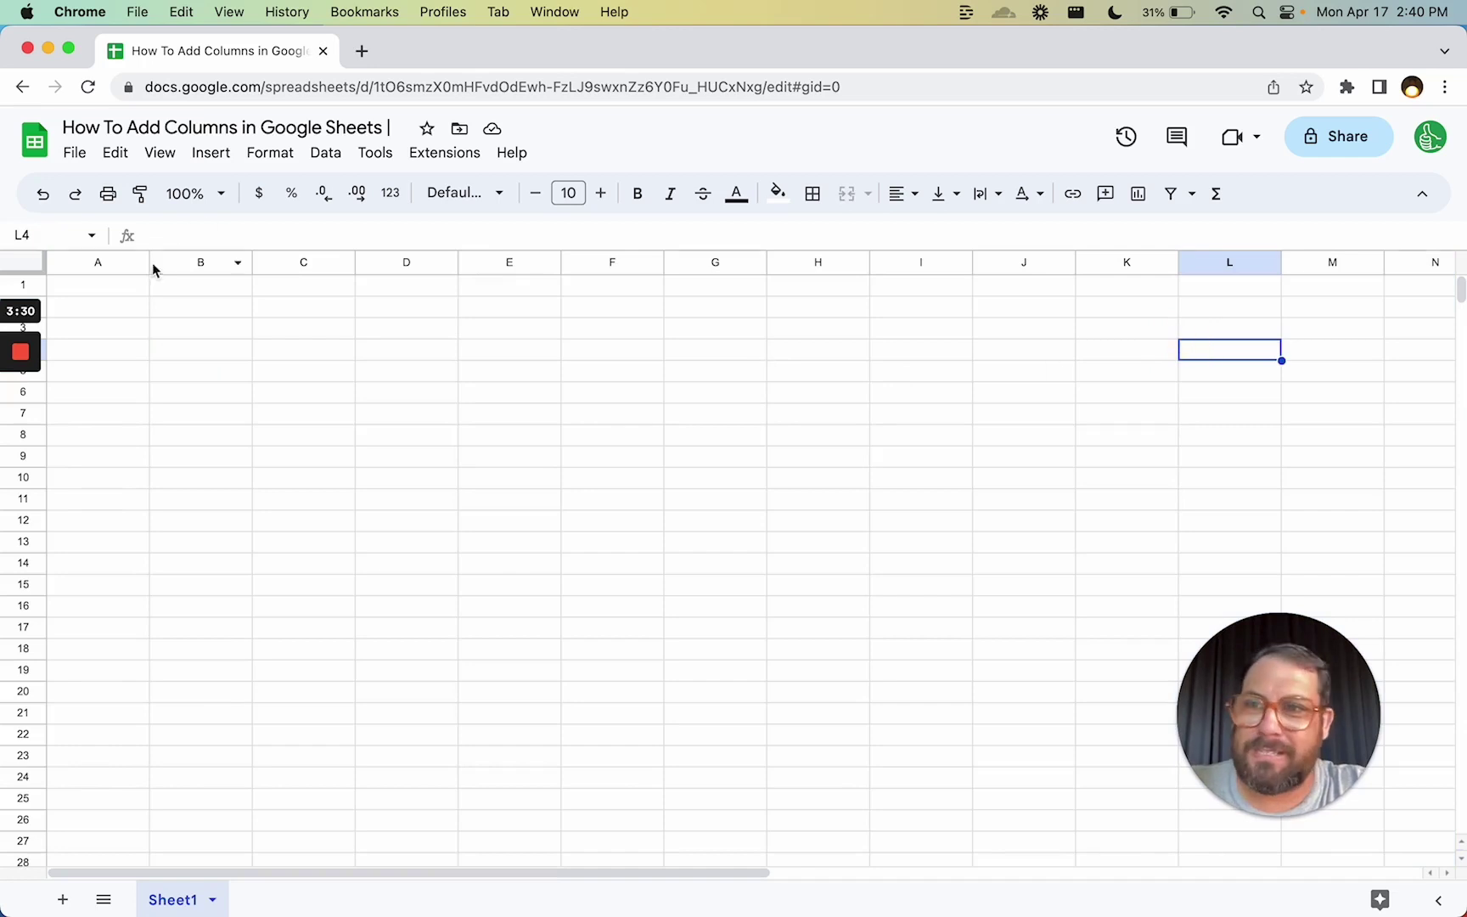
click(26, 267)
right_click(25, 267)
key(Escape)
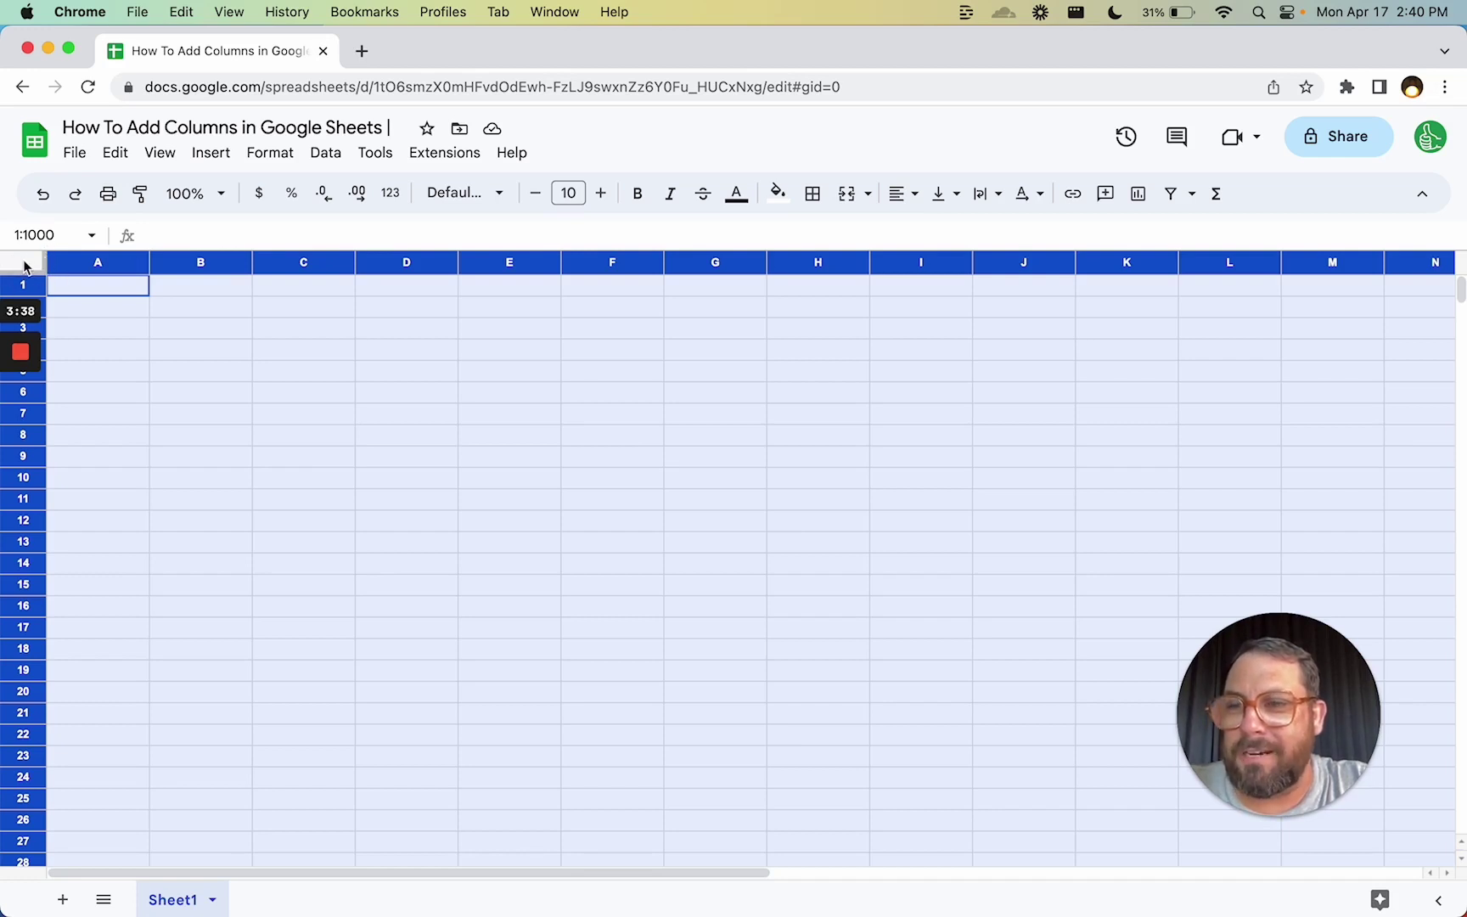
right_click(25, 267)
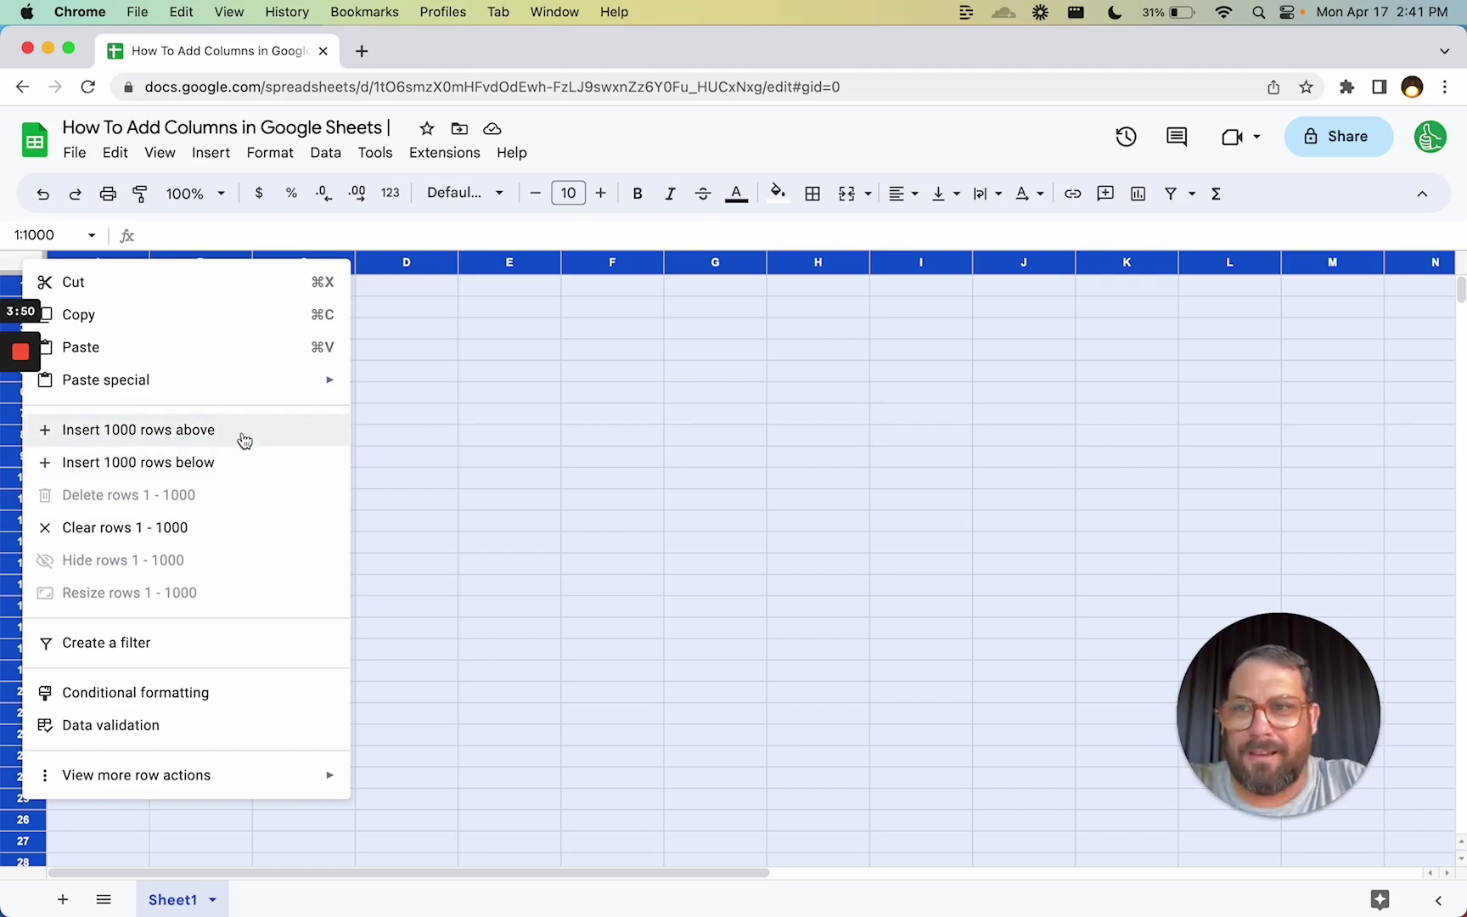
click(524, 382)
click(23, 269)
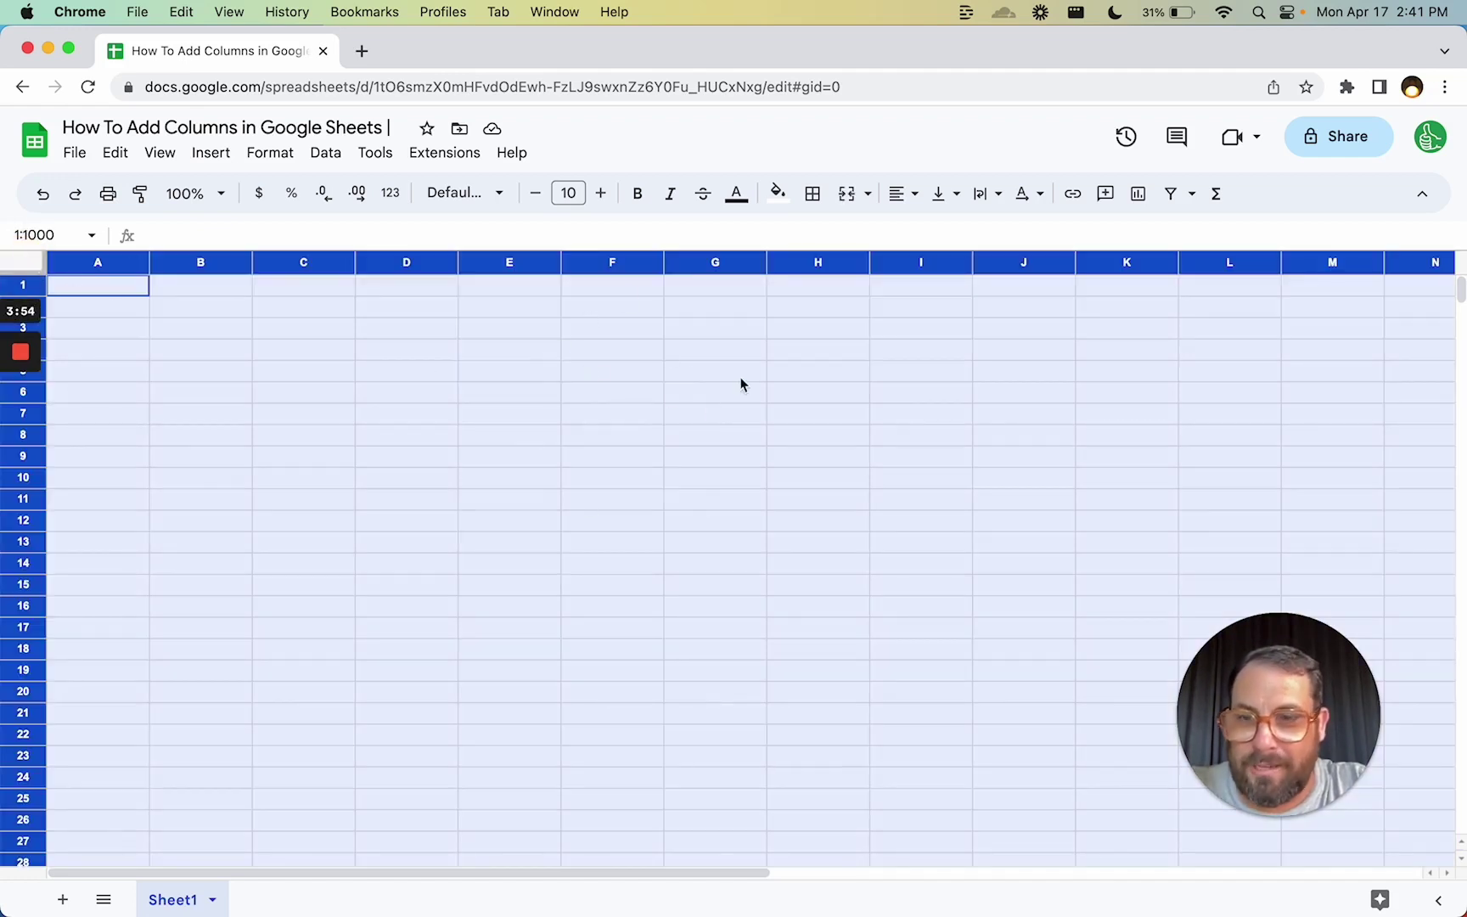
right_click(525, 376)
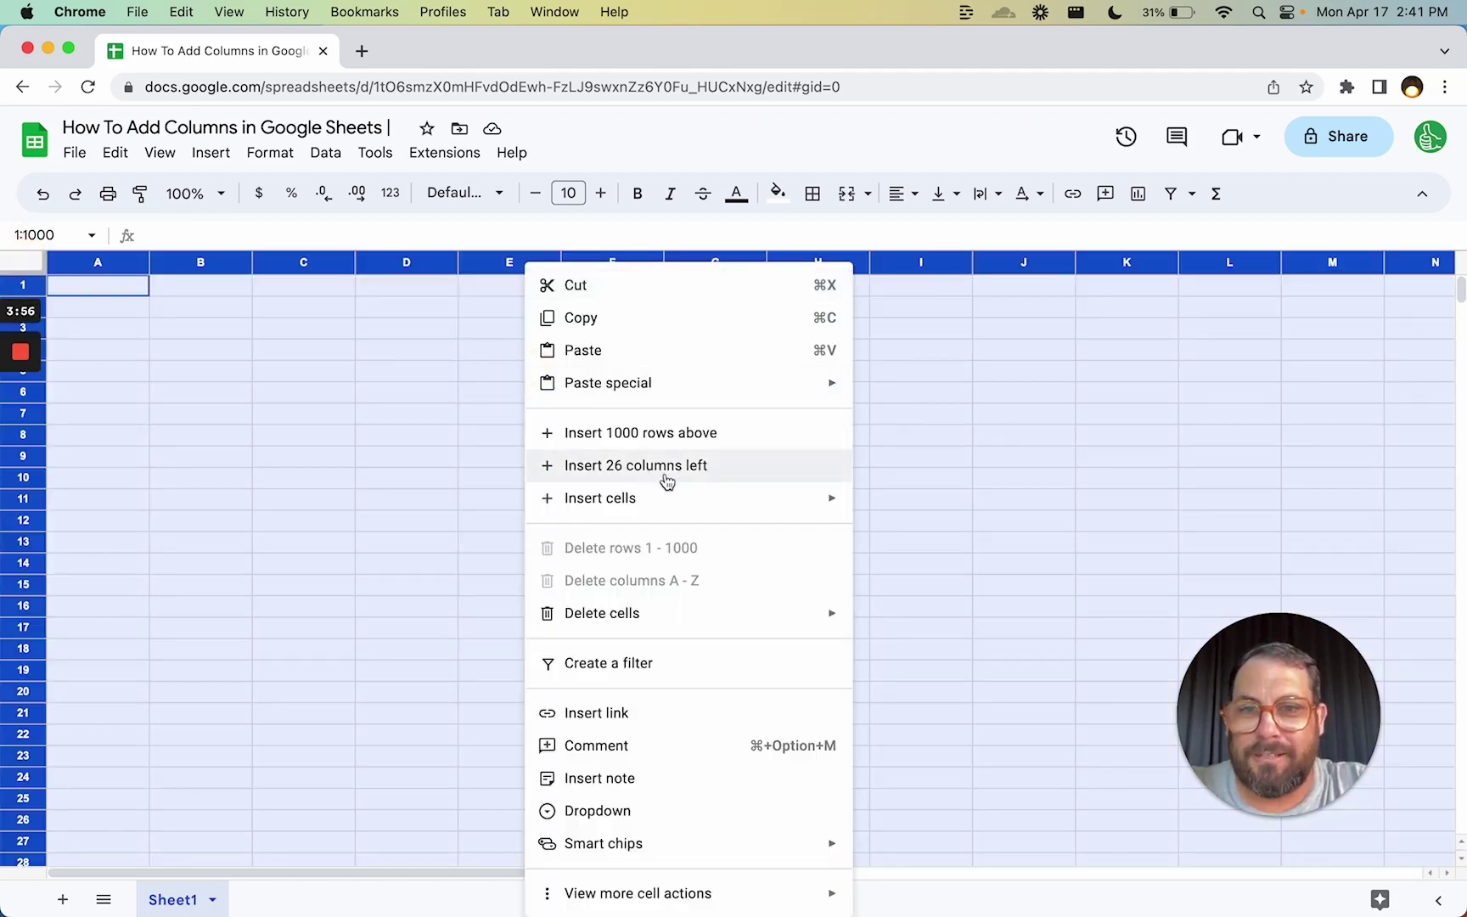
click(449, 344)
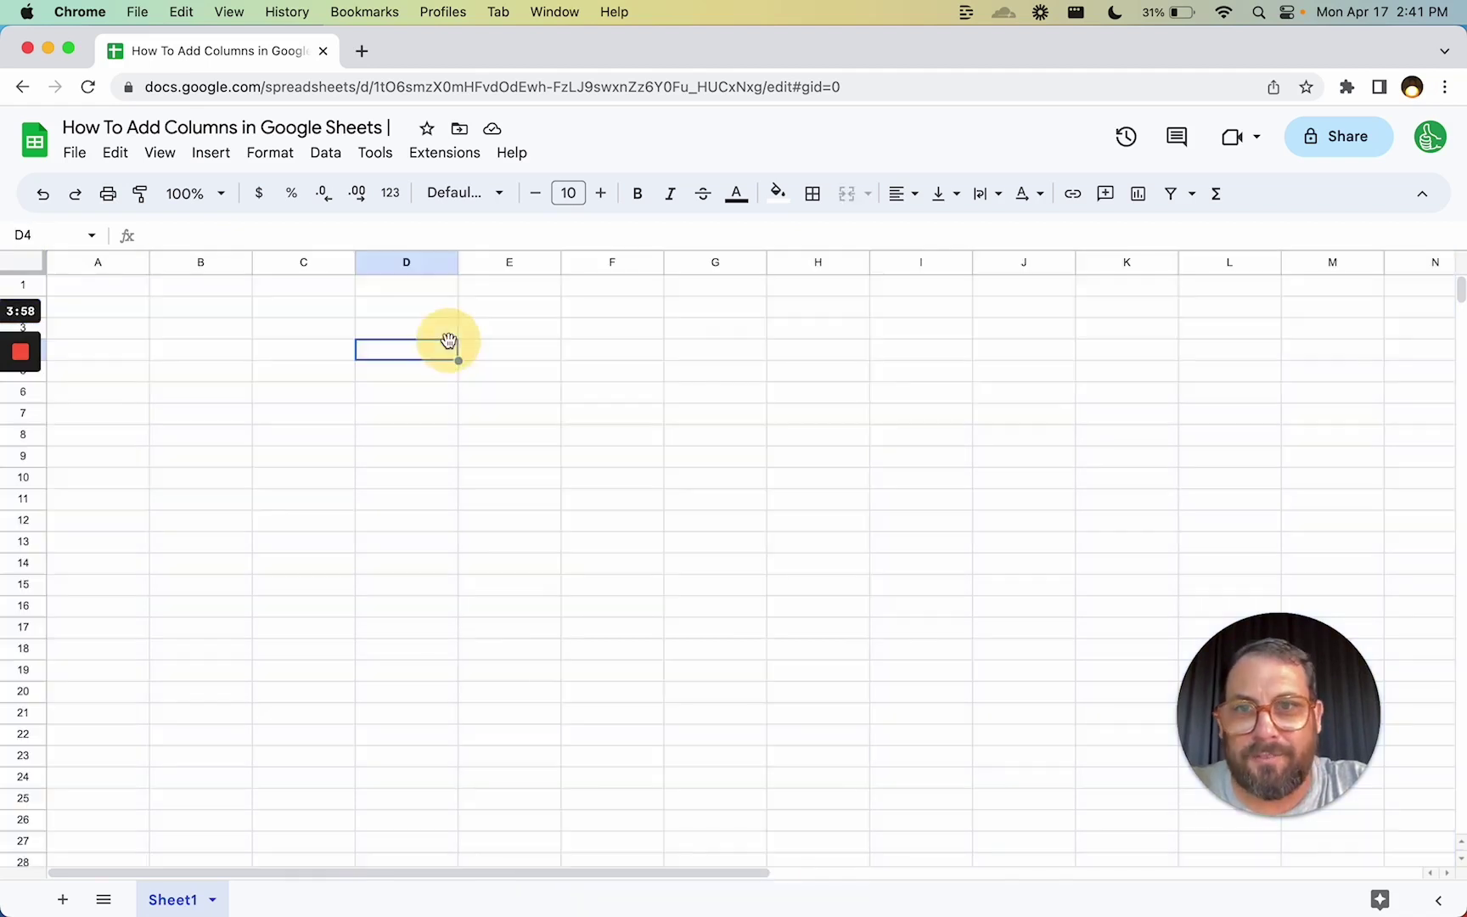
drag(126, 264, 544, 261)
mouse_move(850, 262)
mouse_down()
mouse_move(1303, 311)
mouse_move(1258, 311)
mouse_move(1451, 311)
mouse_move(1449, 272)
mouse_move(1410, 268)
mouse_up()
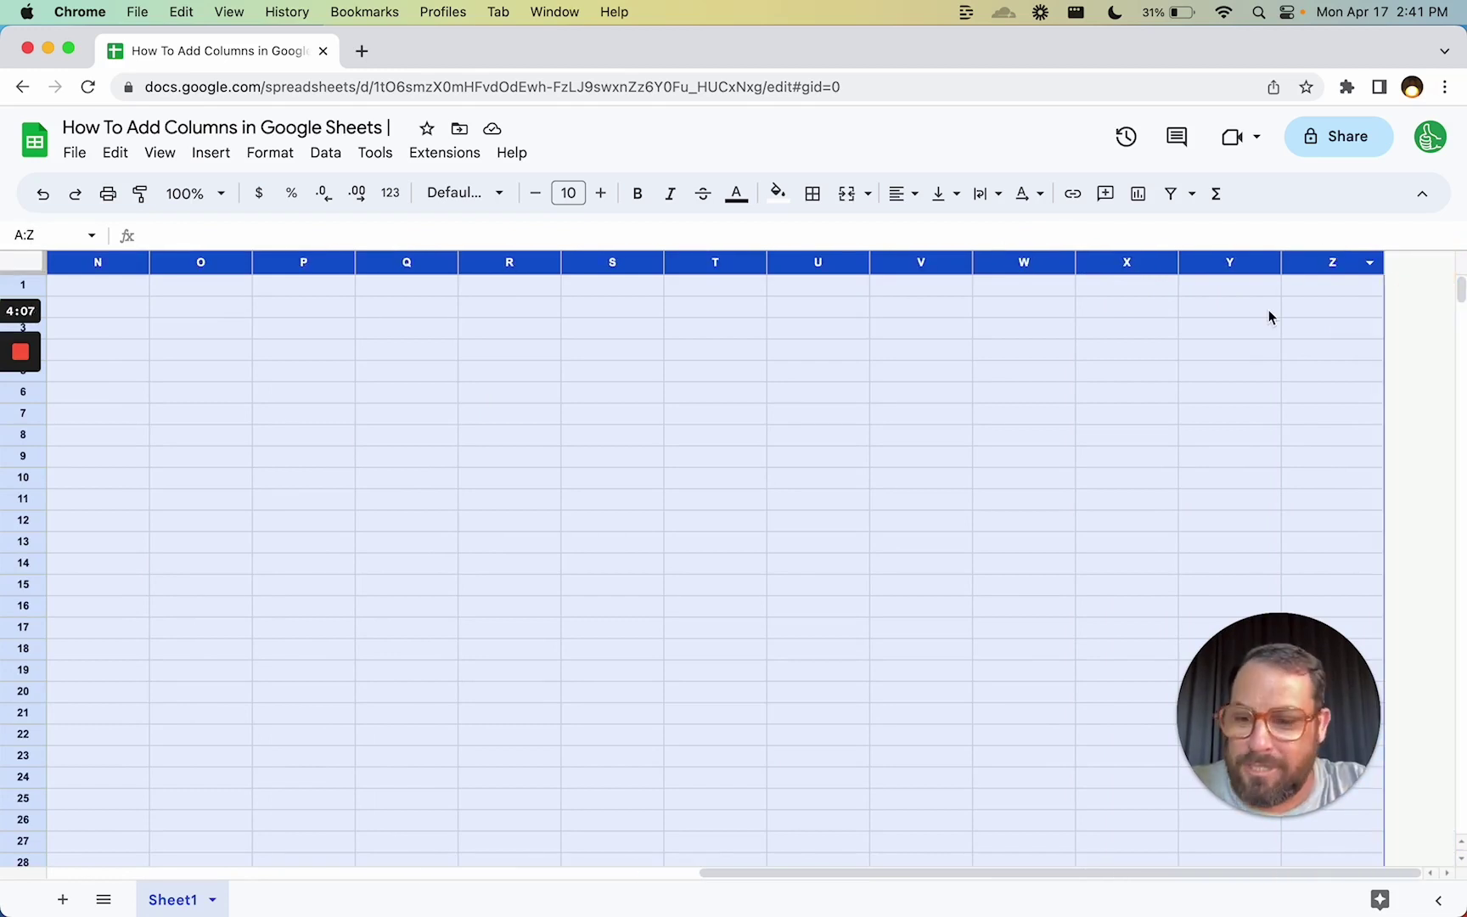
right_click(1307, 262)
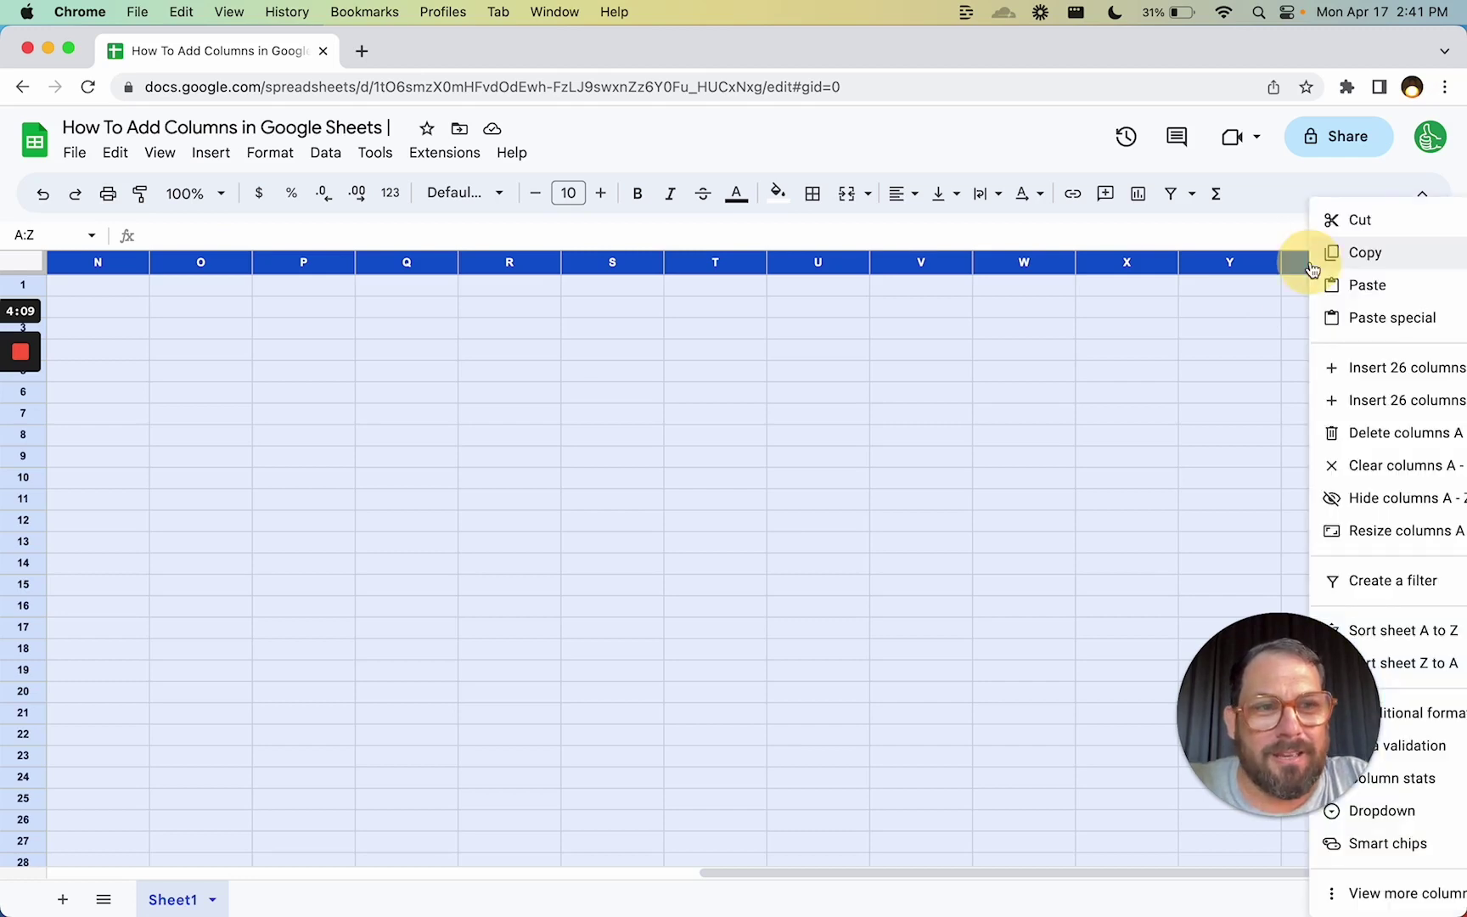
right_click(1021, 261)
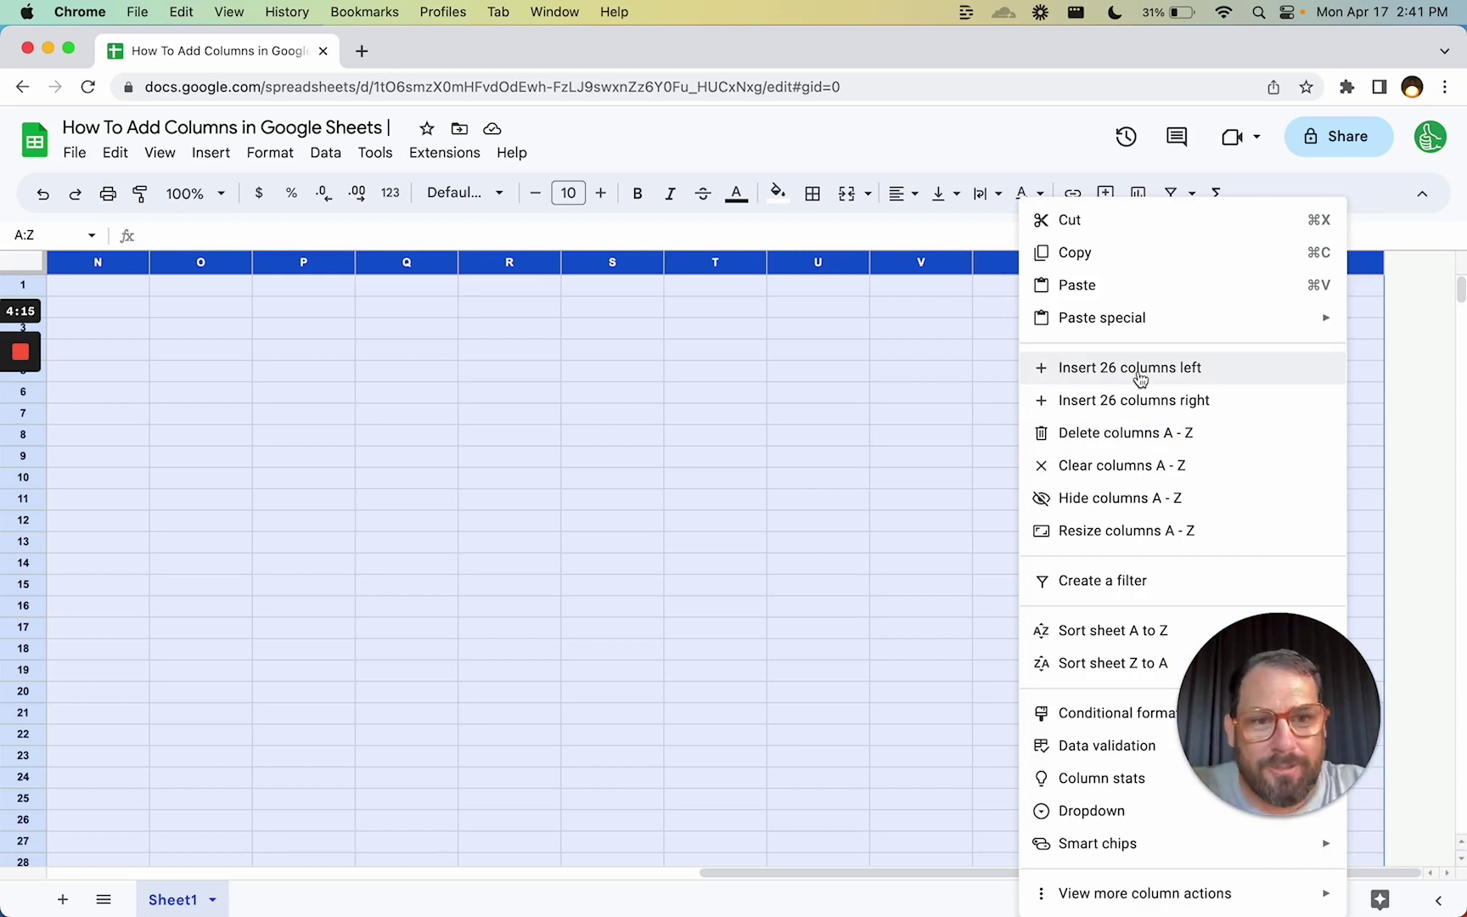
click(27, 262)
click(33, 262)
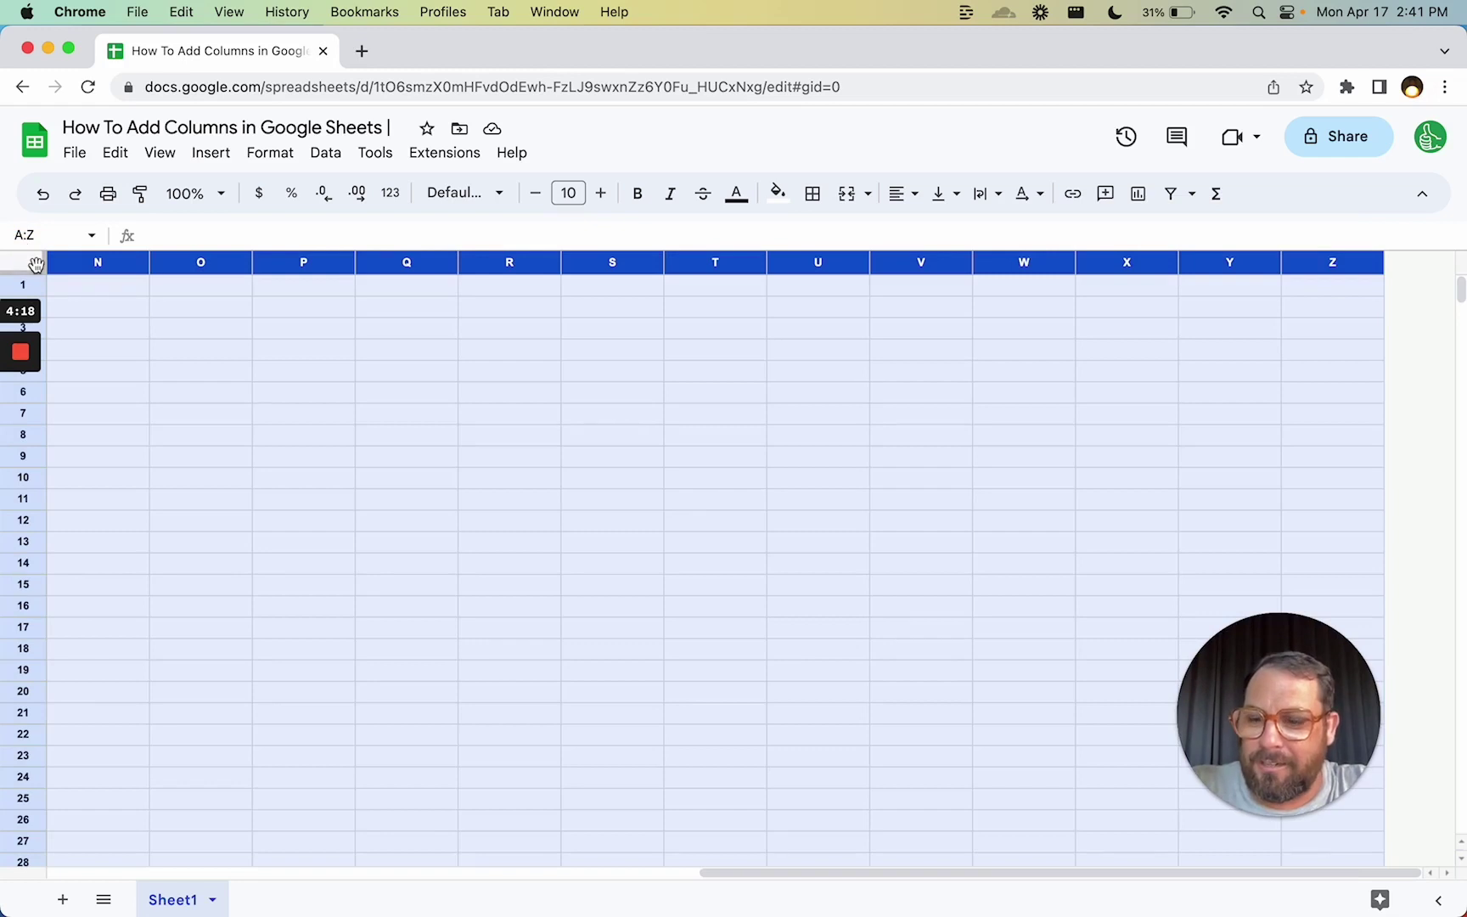
right_click(36, 263)
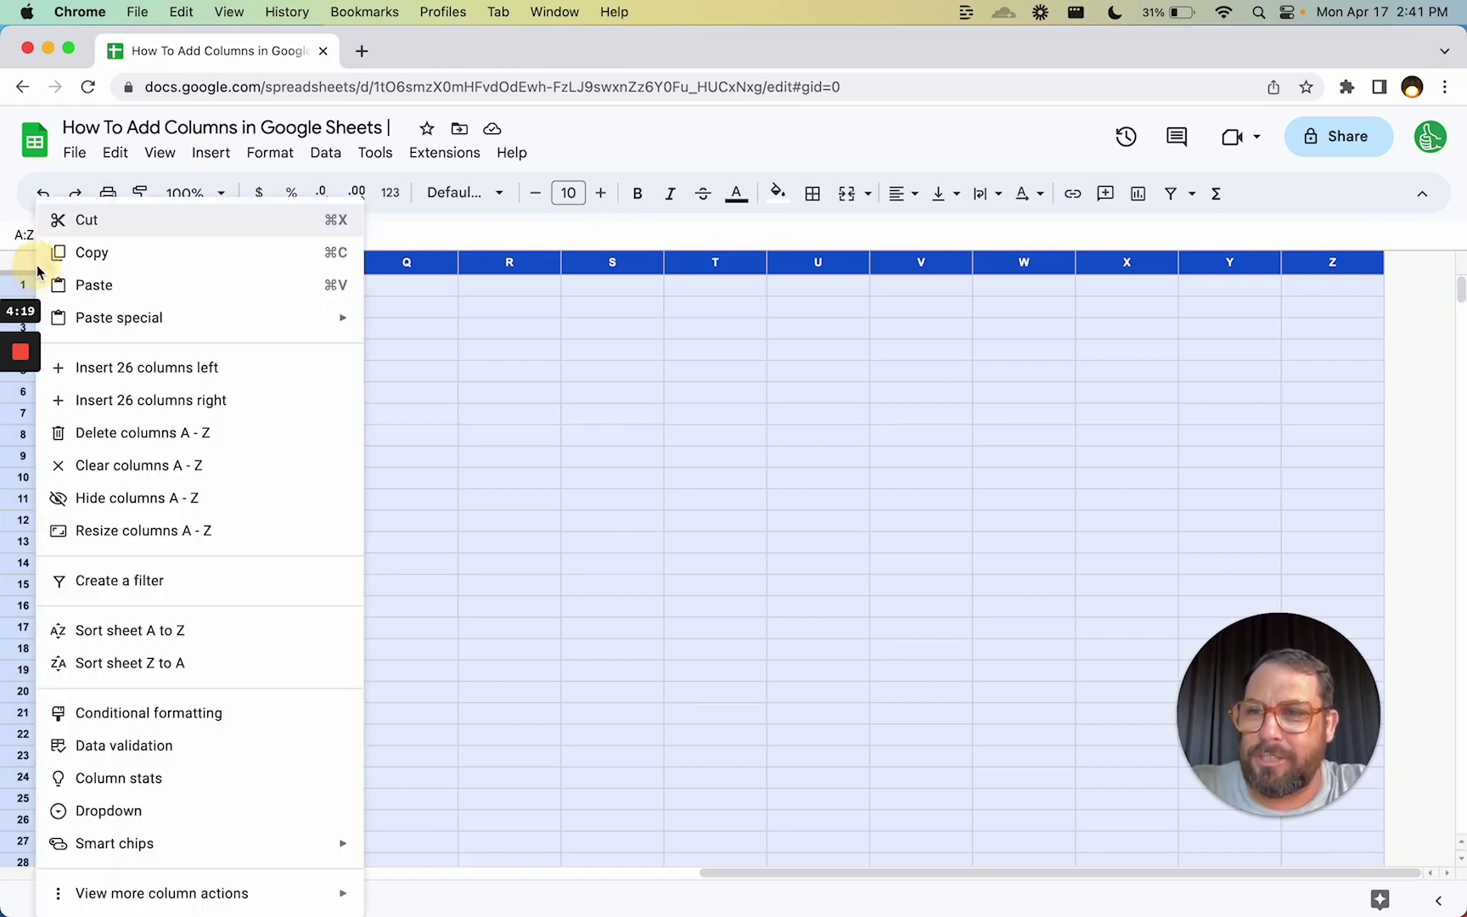
click(517, 392)
scroll(517, 395, left, 15)
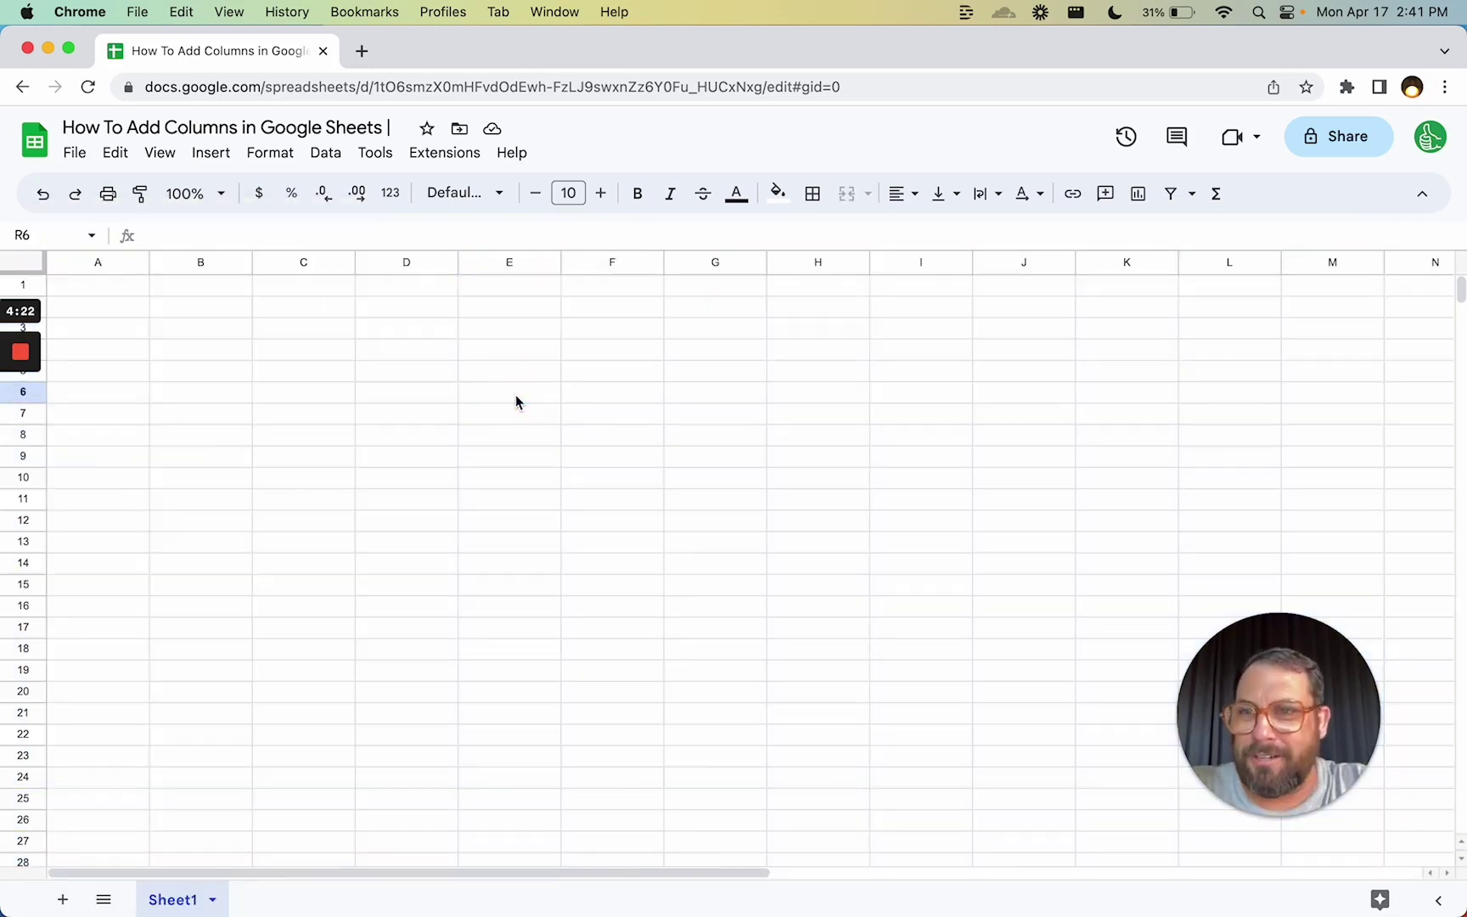
click(153, 327)
click(29, 267)
right_click(30, 270)
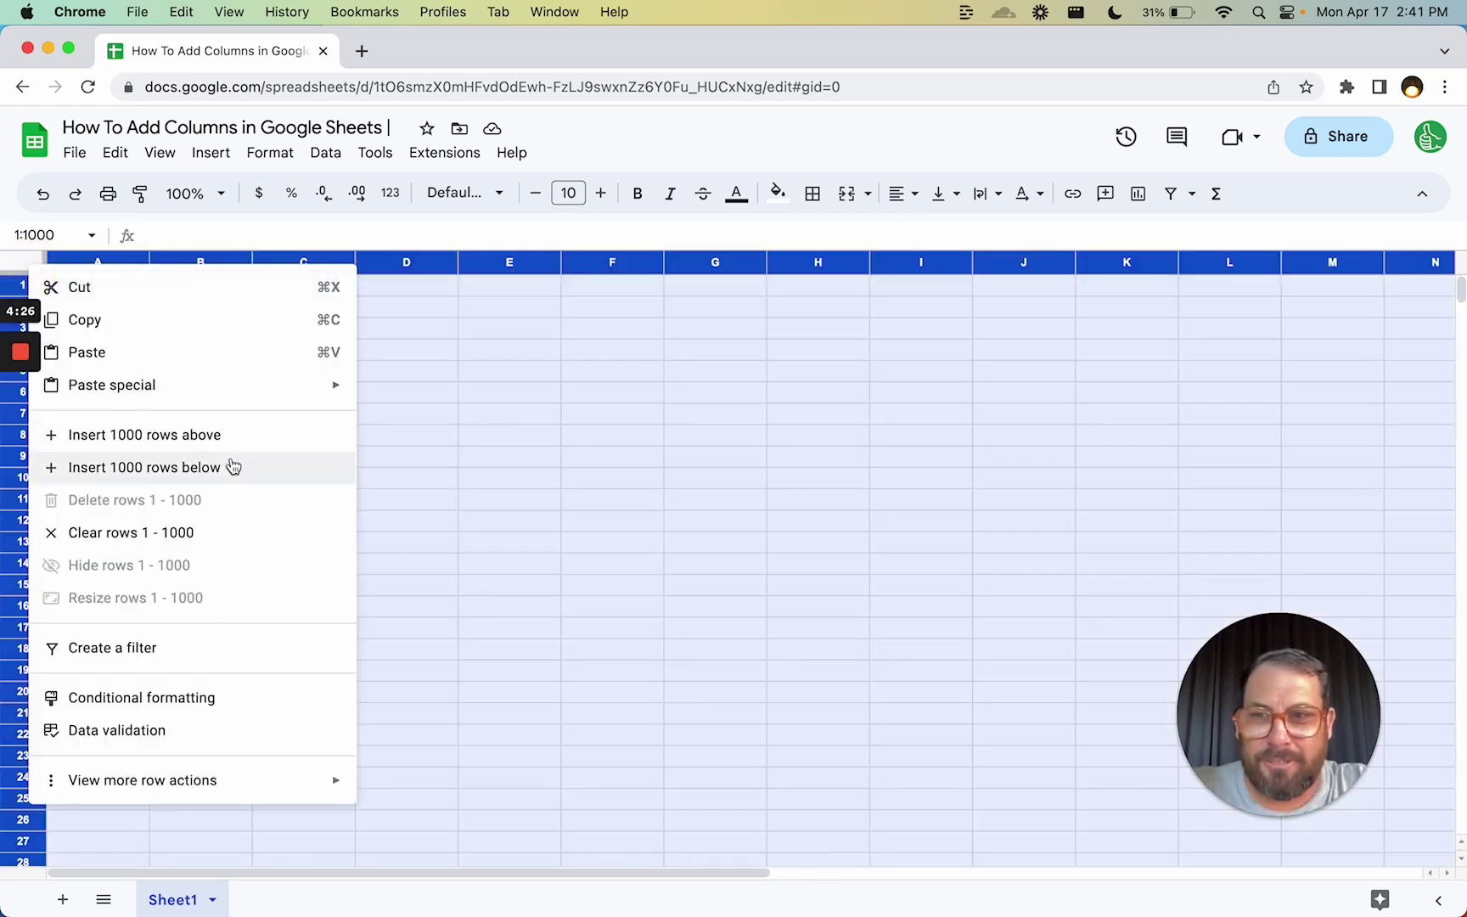
click(604, 352)
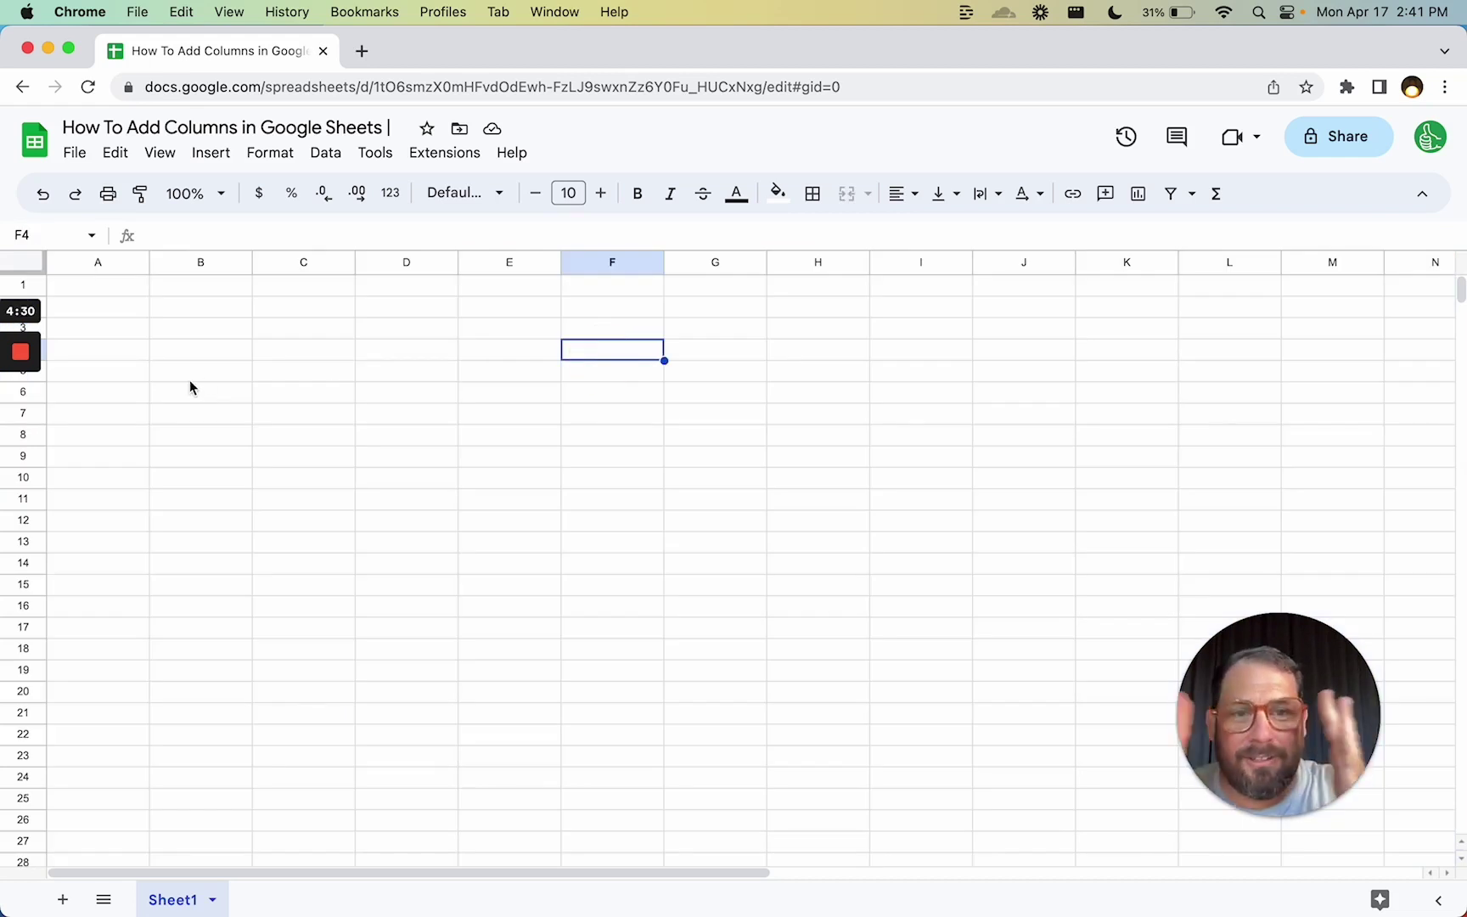